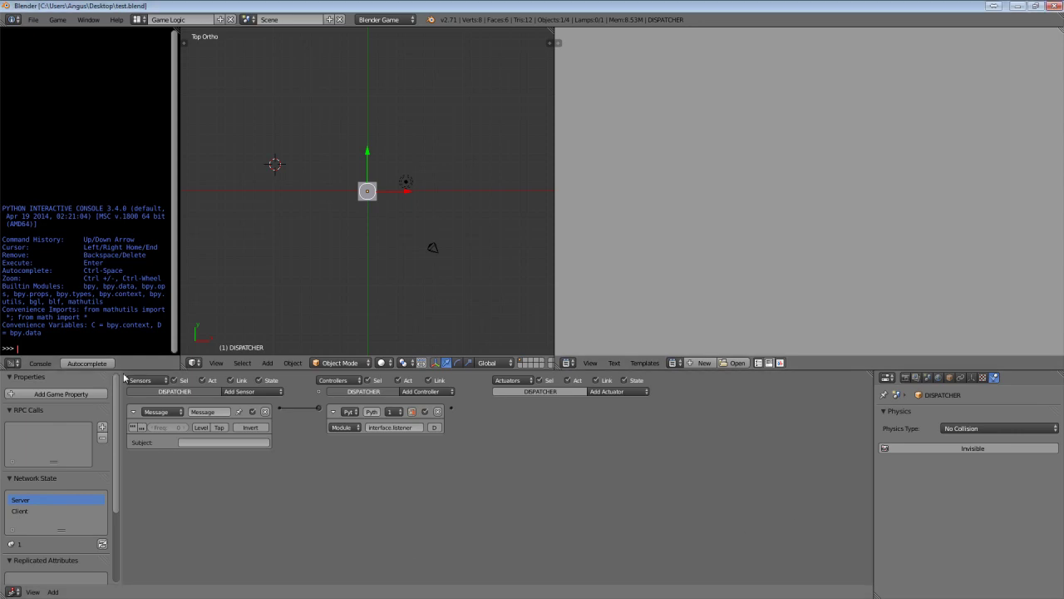
Widen the logic editor's side properties region and raise its top border to make it taller
left_click_drag(120, 379, 177, 379)
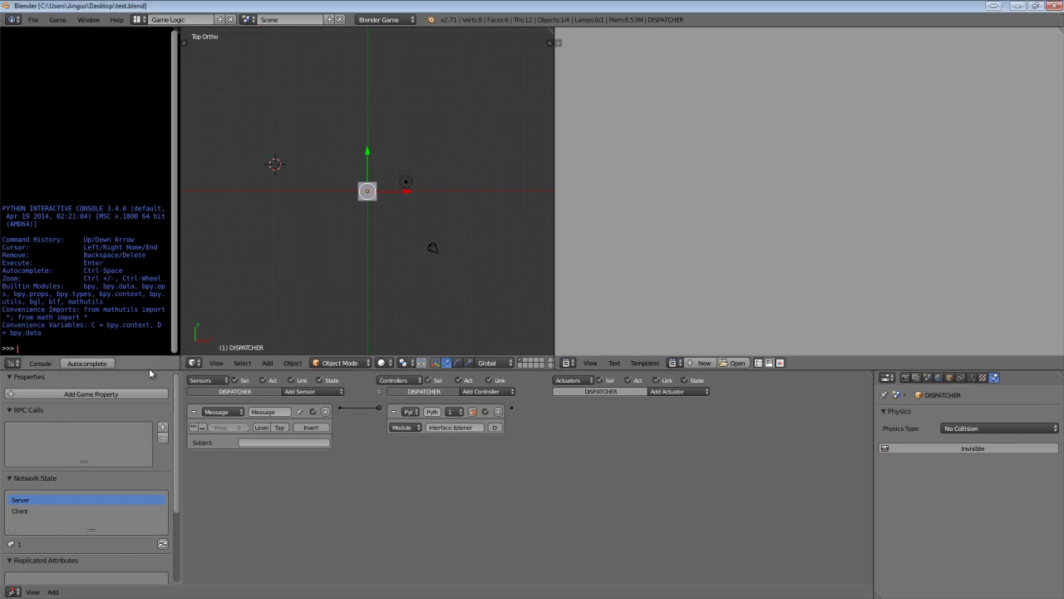
left_click_drag(131, 363, 128, 243)
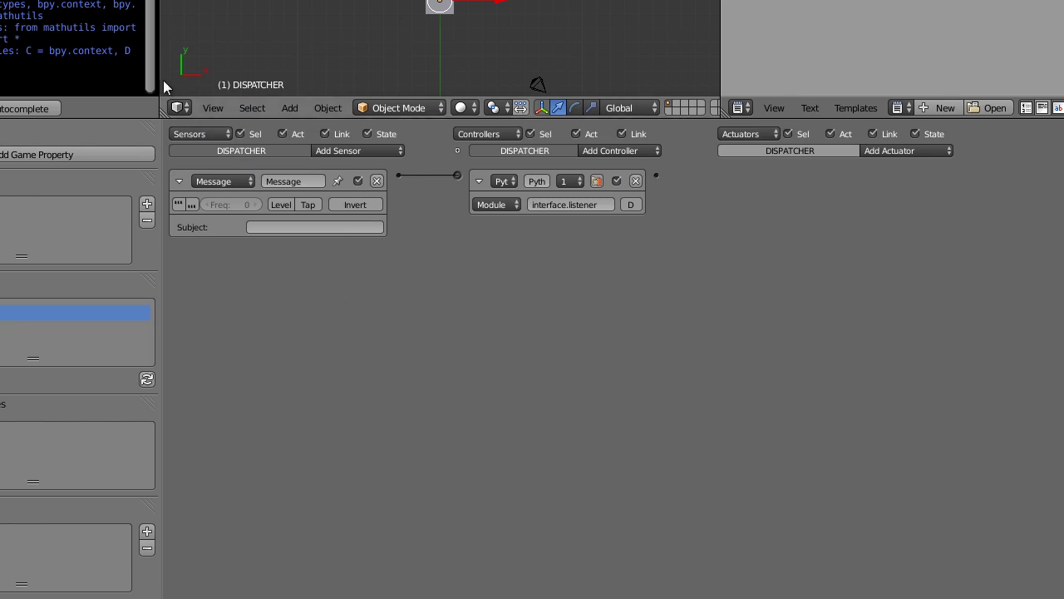
mouse_move(160, 83)
left_mouse_down()
mouse_move(171, 83)
mouse_move(162, 85)
left_mouse_up()
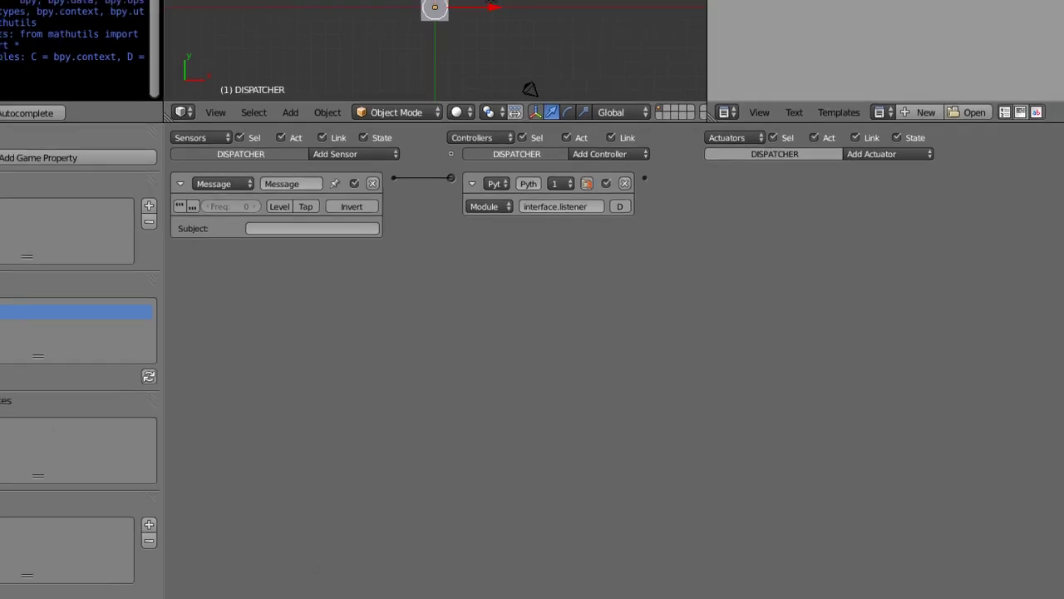
Collapse the World, Mist, Physics and Obstacle simulation panels, keeping Networking Mode on Server
scroll(968, 312, "down", 1)
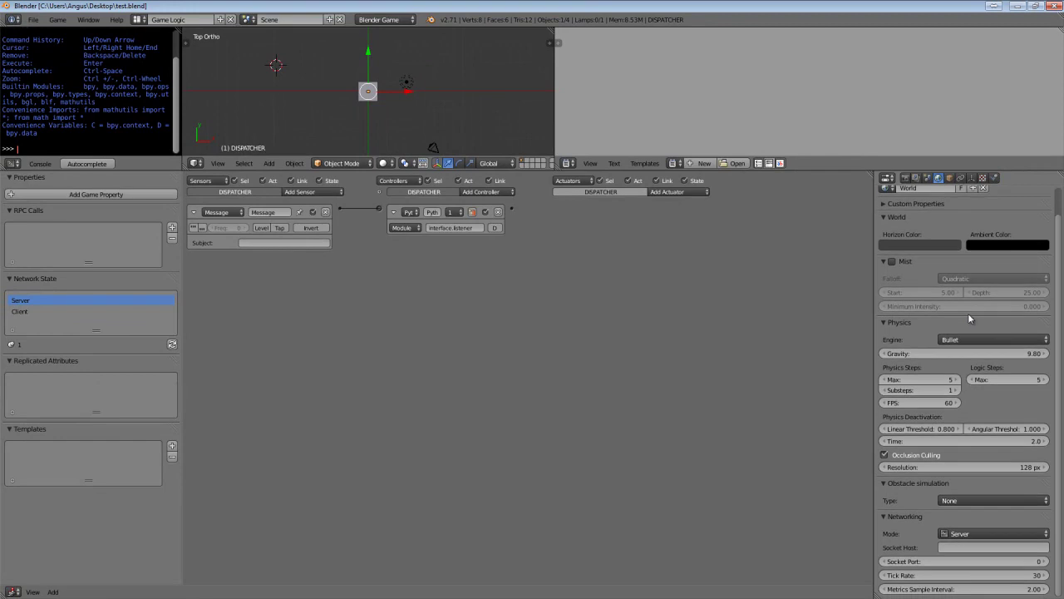
left_click_drag(903, 220, 884, 245)
left_click(884, 248)
left_click(890, 245)
left_click(888, 256)
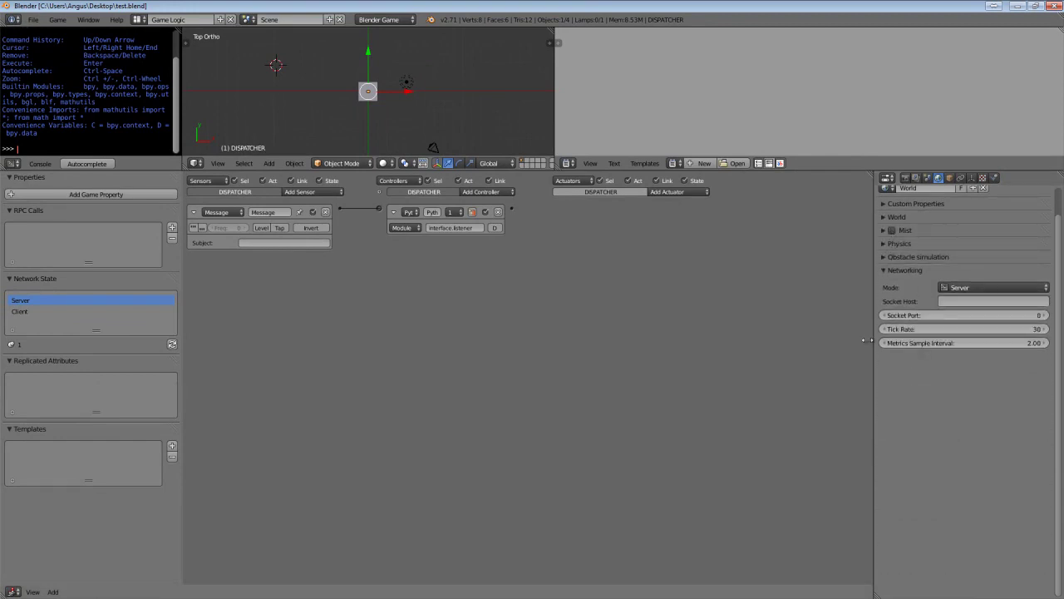
left_click(971, 289)
left_click(960, 273)
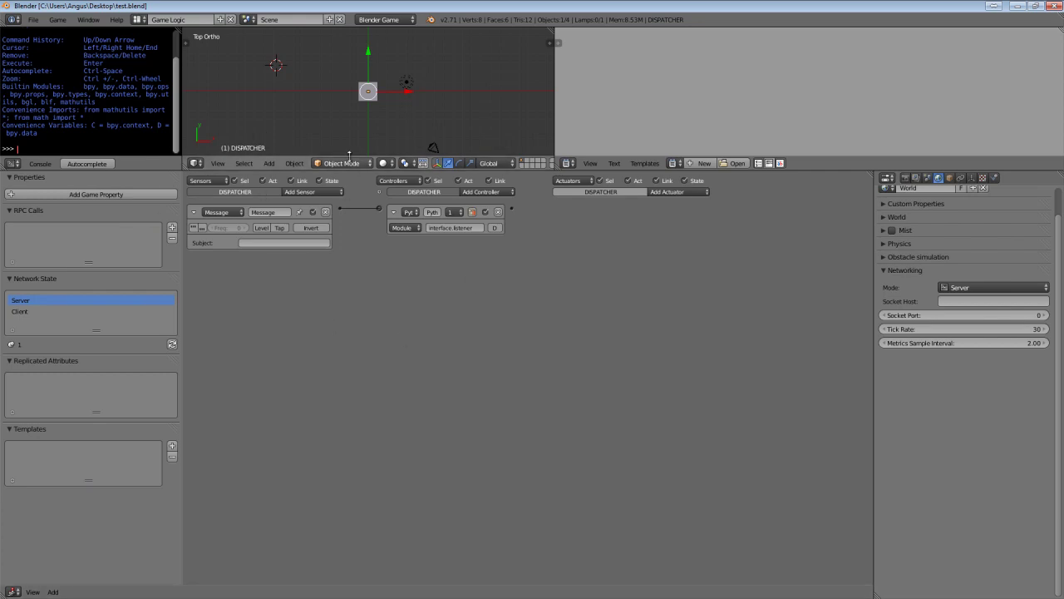
Orbit to an angled view of the Cube, deselect everything, and select the Cube
middle_click_drag(349, 142, 301, 94)
scroll(352, 123, "up", 3)
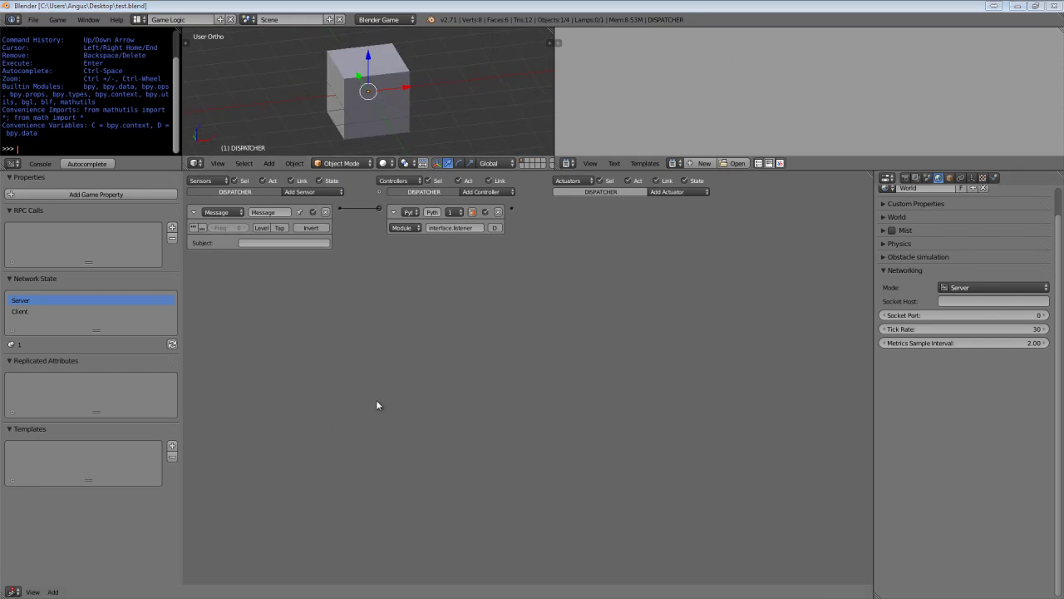
middle_click_drag(417, 94, 340, 104)
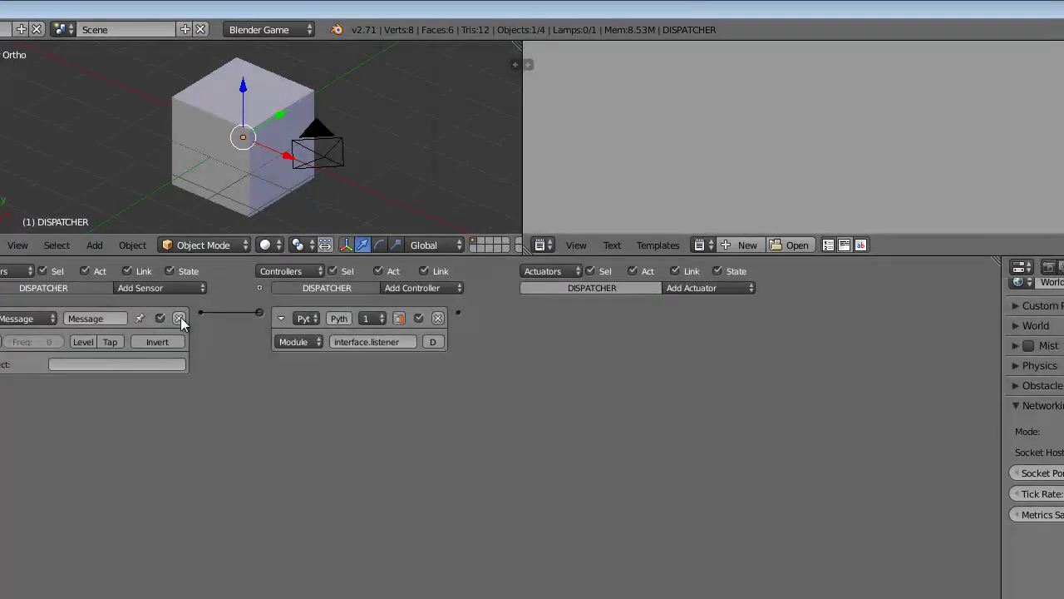
middle_click_drag(213, 152, 316, 72)
middle_click_drag(280, 136, 137, 187)
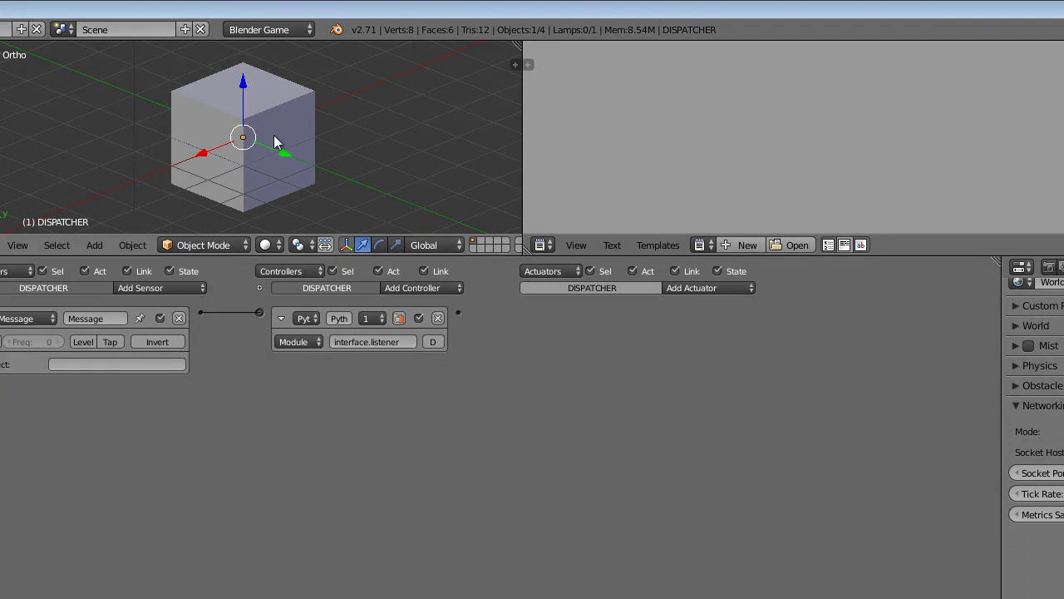
key("a")
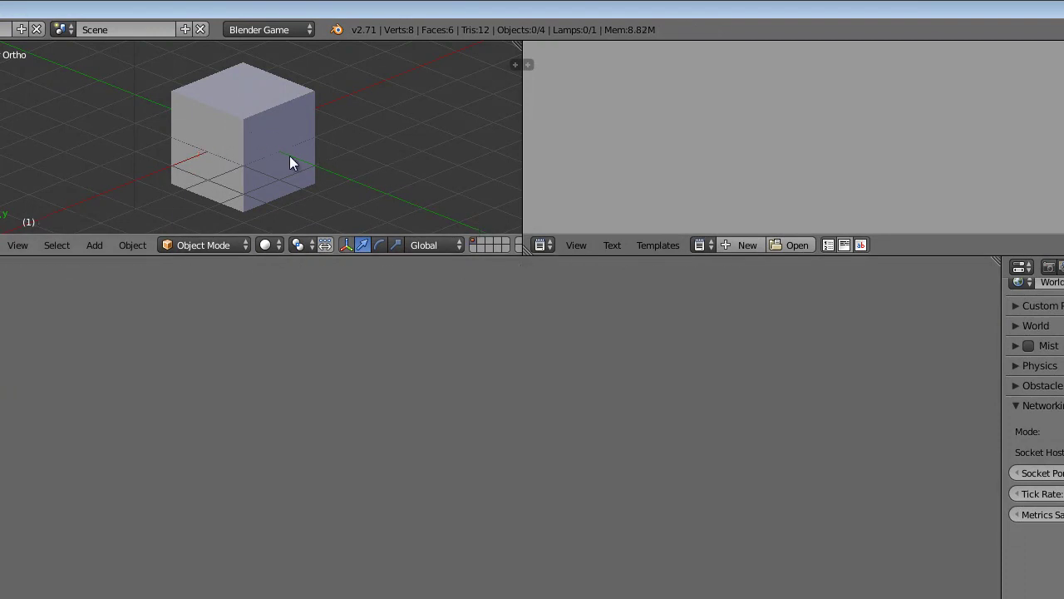
right_click(284, 156)
Resize the areas, then collapse Replicated Attributes and drag it above RPC Calls
middle_click_drag(230, 171, 53, 171)
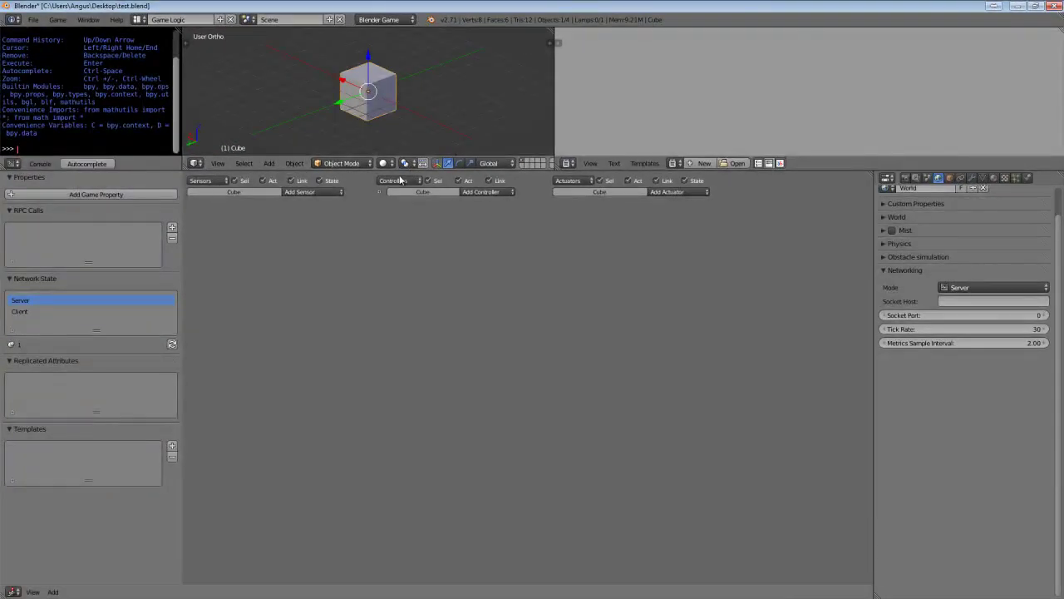
left_click_drag(409, 171, 409, 251)
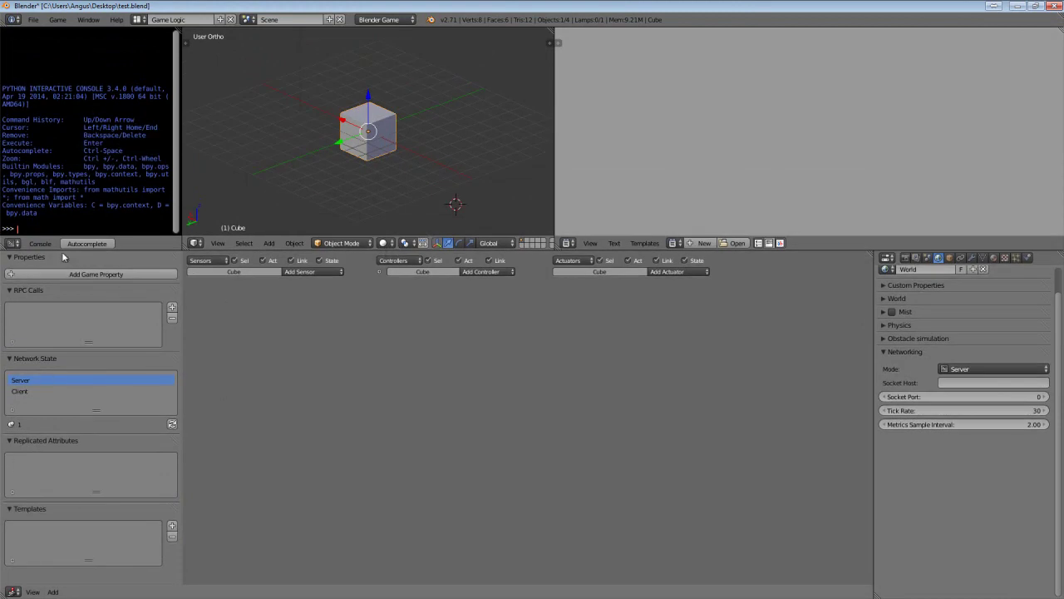
left_click_drag(62, 251, 61, 196)
middle_click_drag(400, 97, 430, 133)
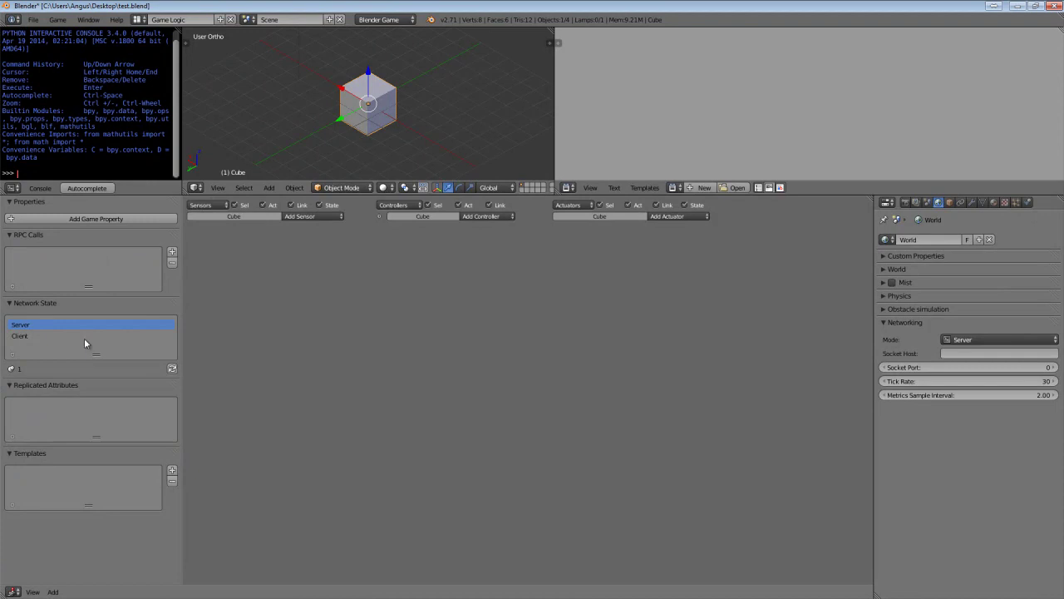
left_click(34, 386)
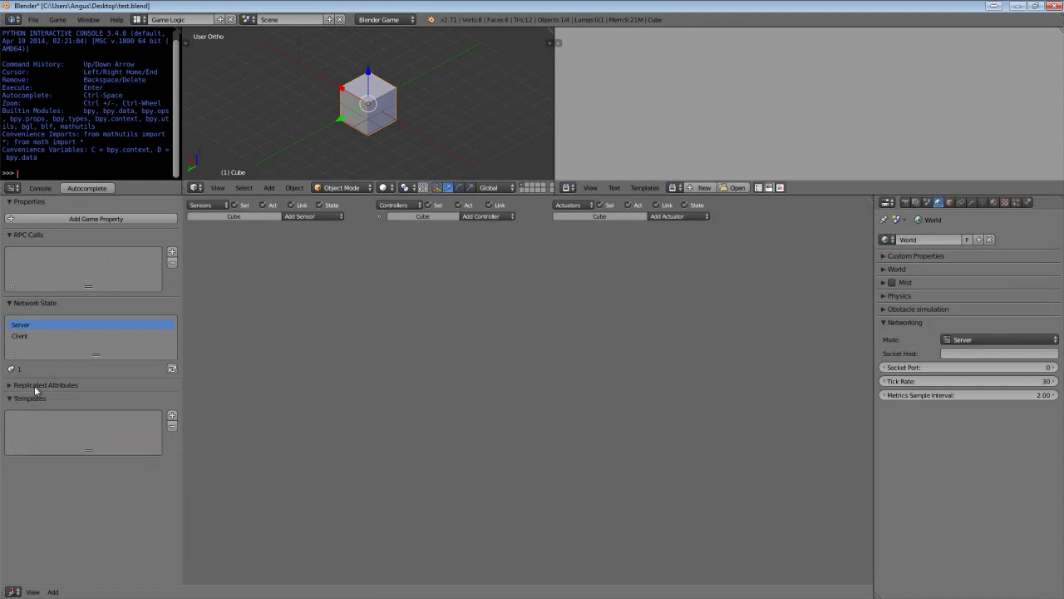
left_click_drag(172, 385, 169, 241)
Add Float property prop, set it to replicate, then add prop0 and prop1
left_click(90, 219)
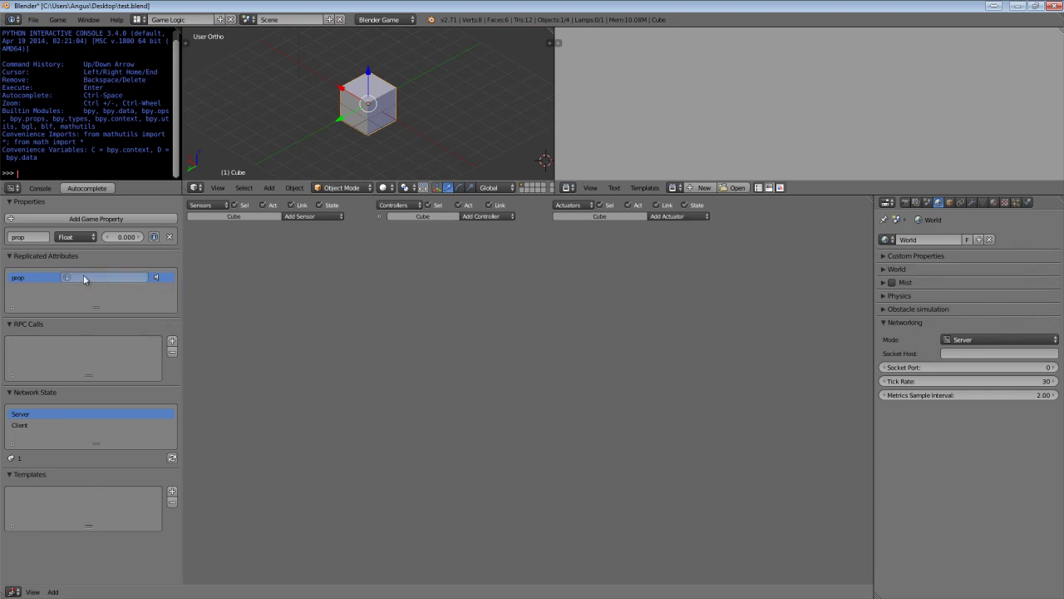
left_click(156, 280)
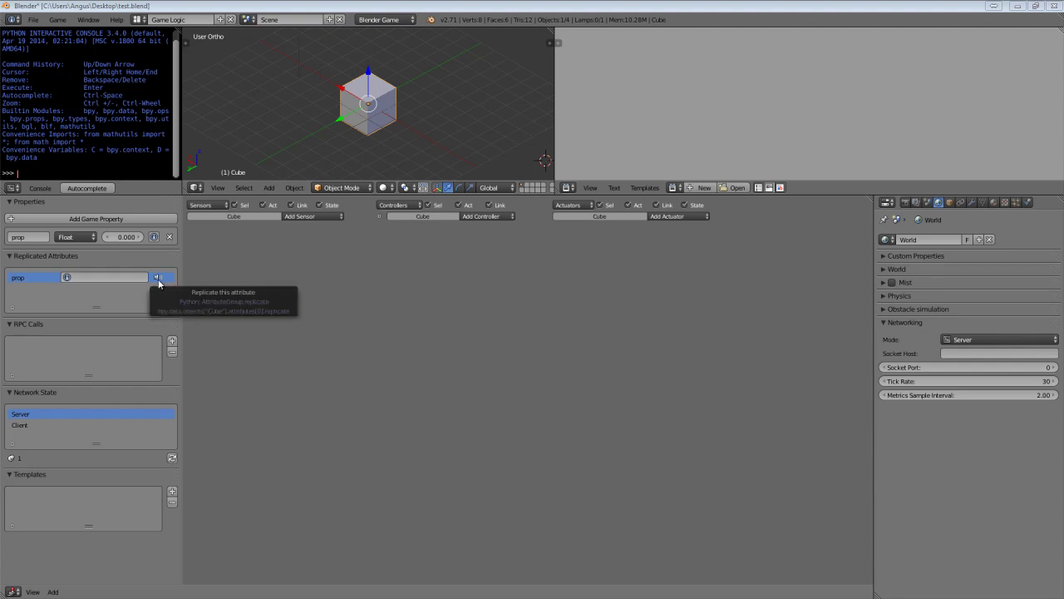
left_click(119, 220)
left_click(133, 221)
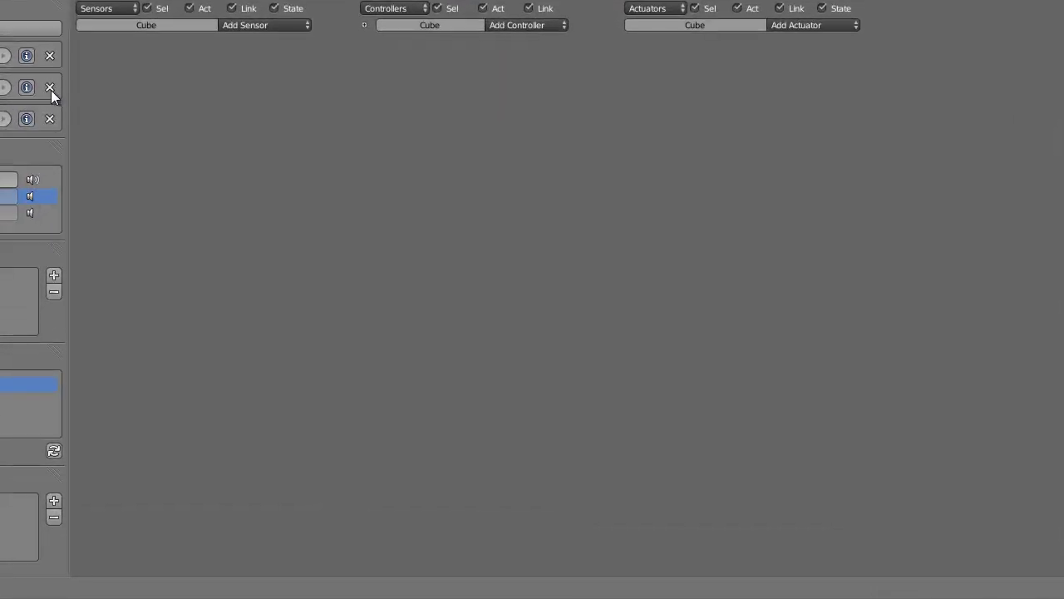
Delete the prop0 and prop1 game property rows
left_click(50, 118)
left_click(50, 86)
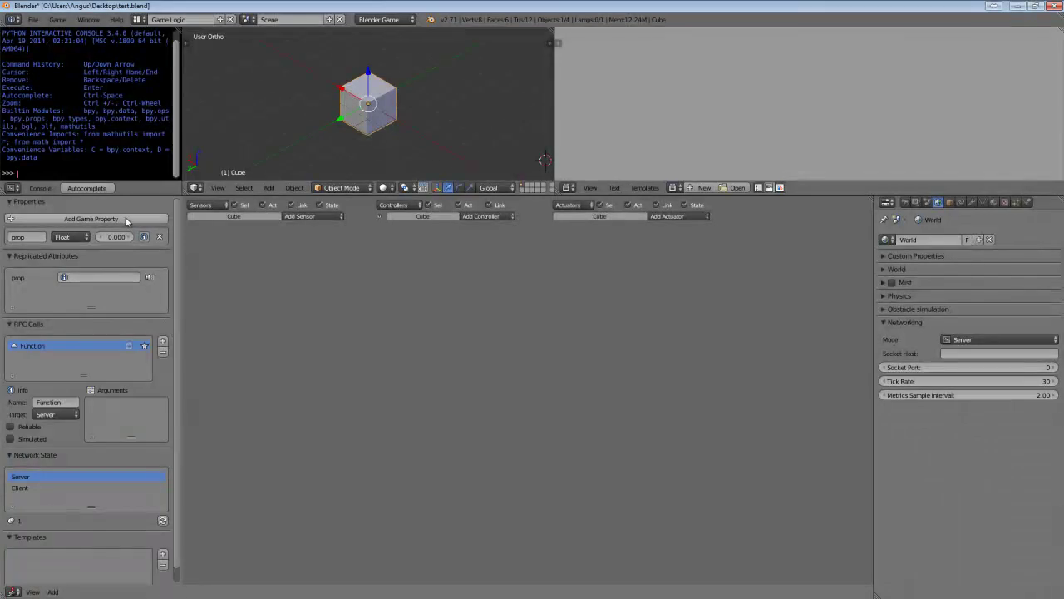
Add RPC call Function targeting Server, plus a replicated prop0 property as its argument
left_click(126, 219)
left_click(34, 202)
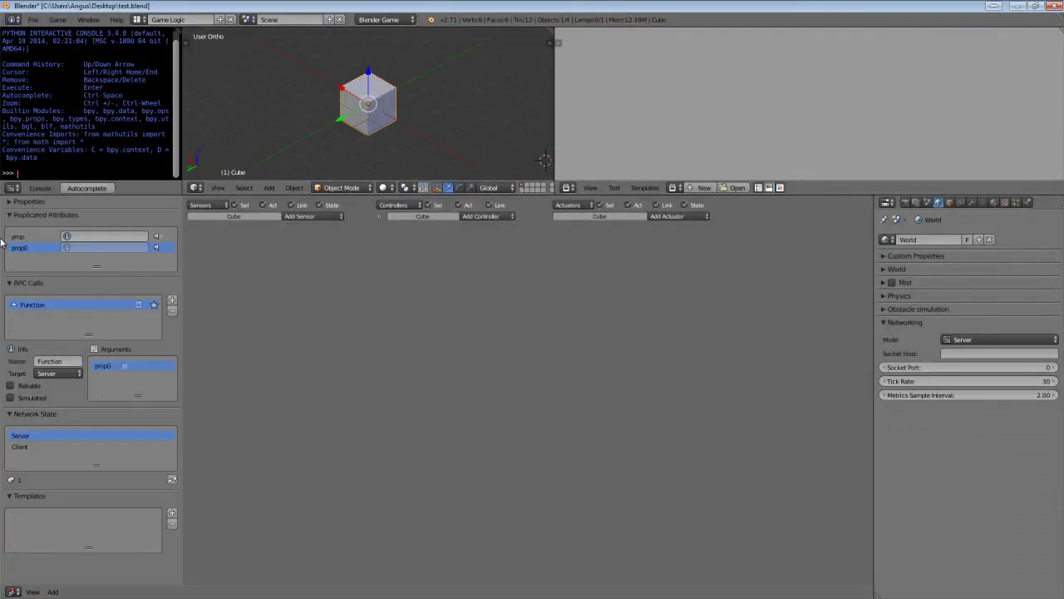
left_click(157, 249)
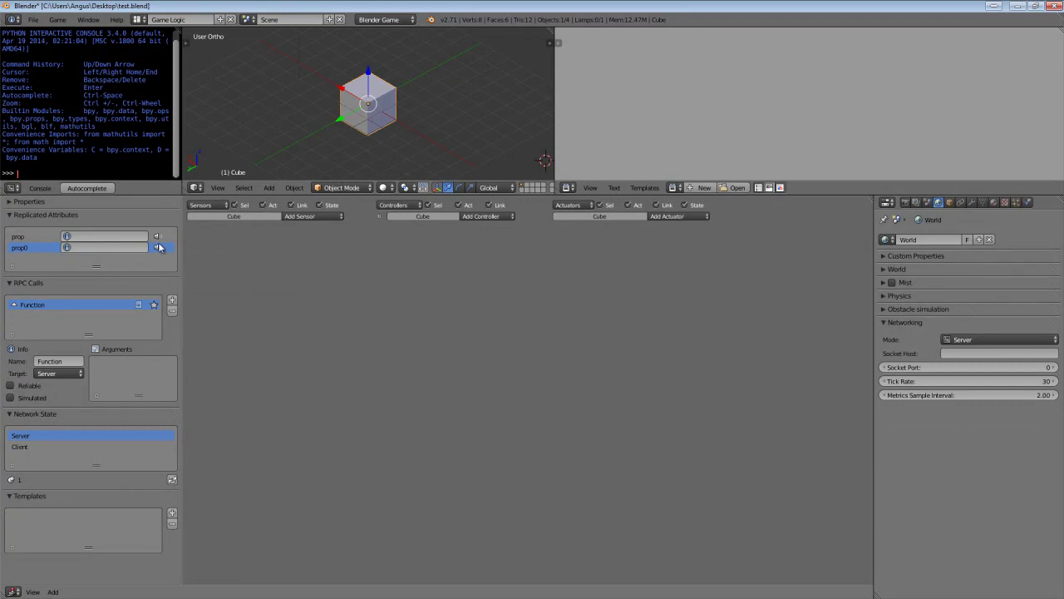
left_click(158, 248)
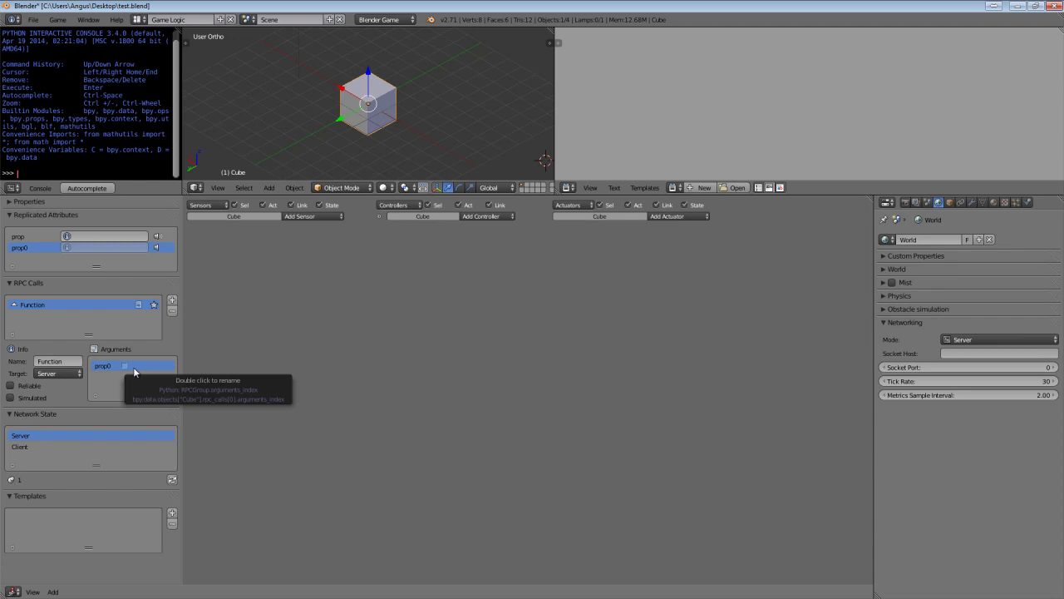
left_click(139, 305)
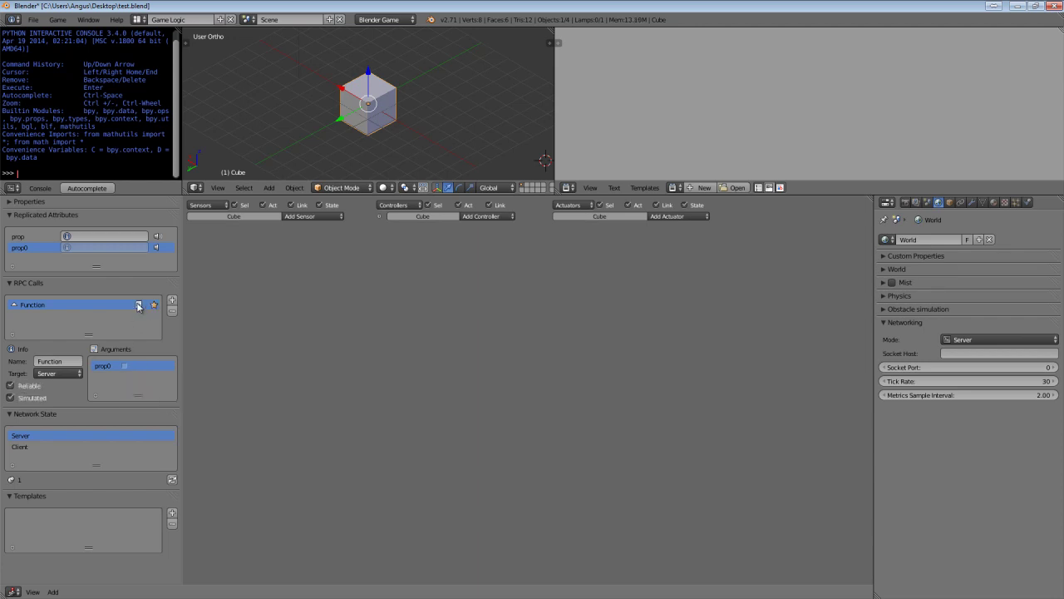
left_click(139, 305)
left_click(325, 215)
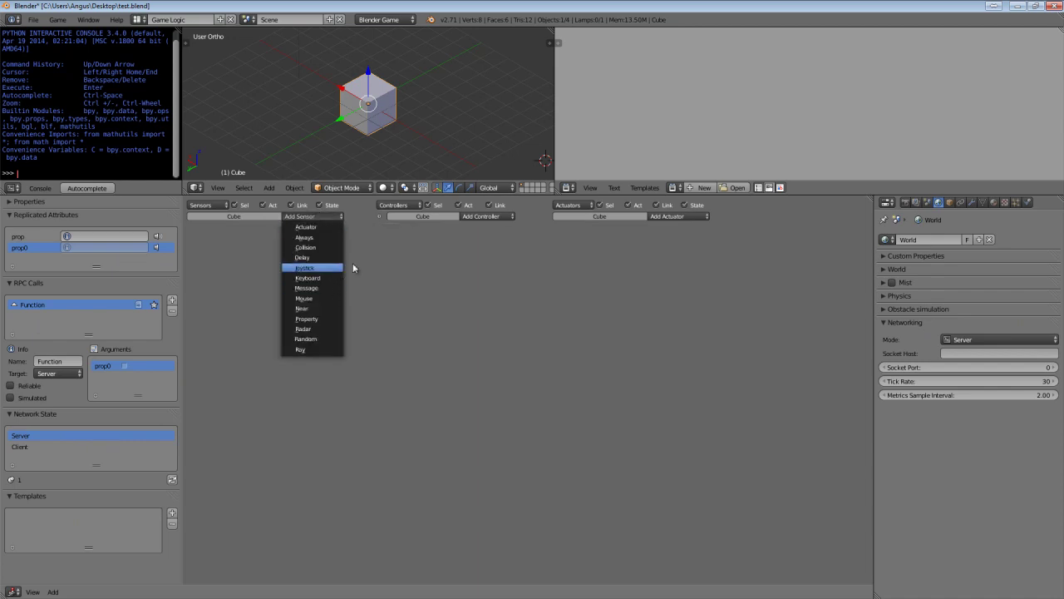
left_click(306, 217)
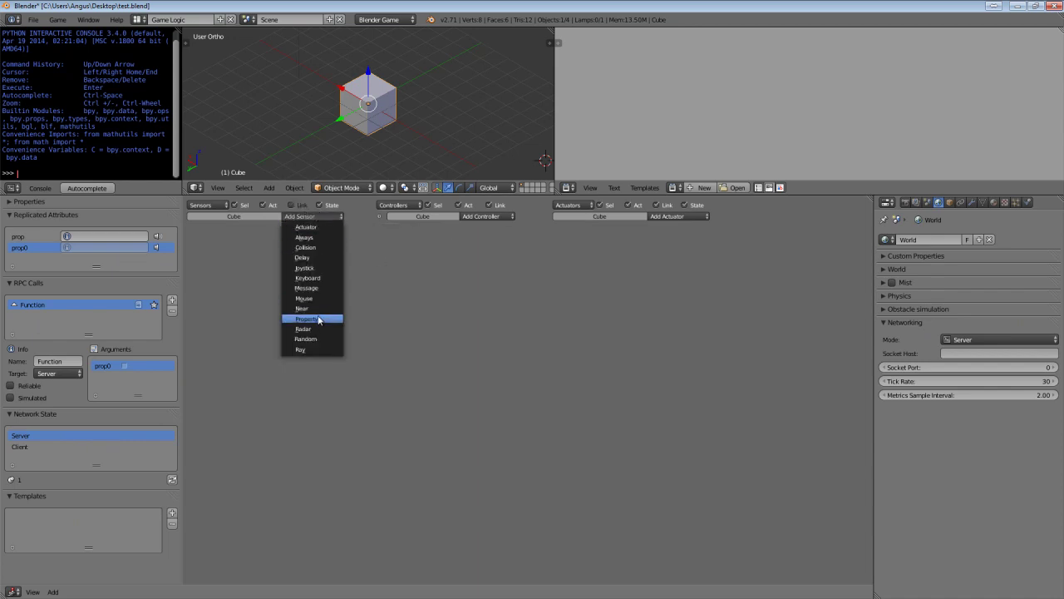
left_click(309, 291)
left_click(276, 264)
type("RPC_")
key("Return")
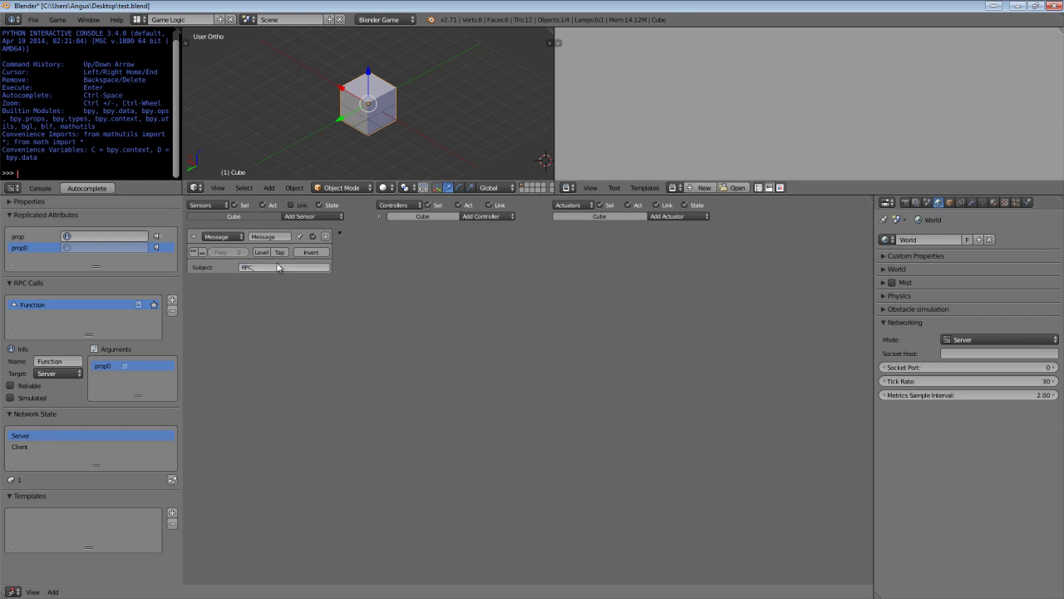
left_click(277, 266)
type("Function")
key("Return")
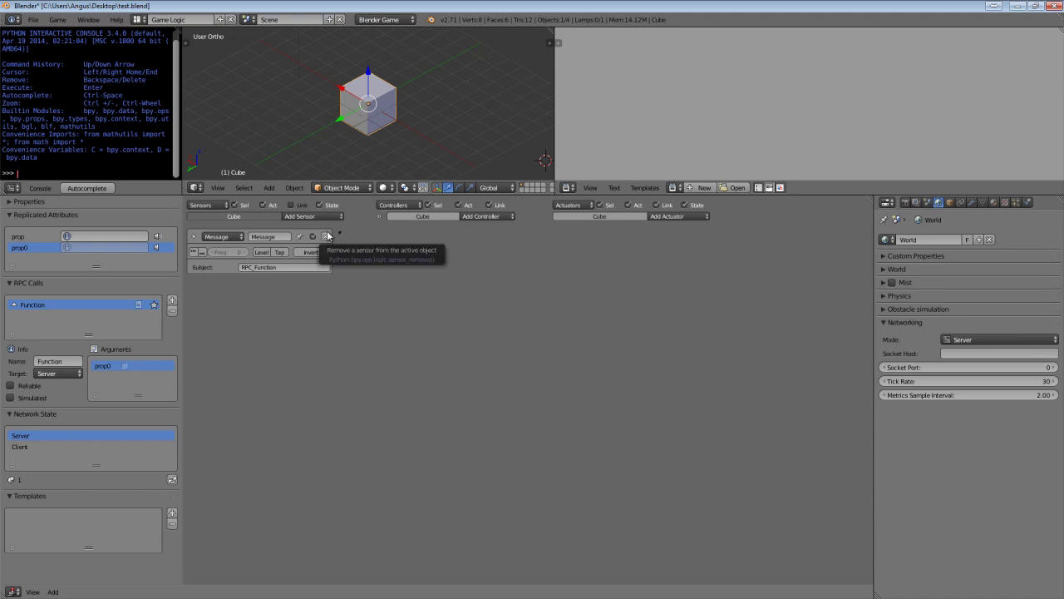
left_click(326, 236)
Add a Message sensor to the Cube with subject NOTIFY_position
left_click(330, 218)
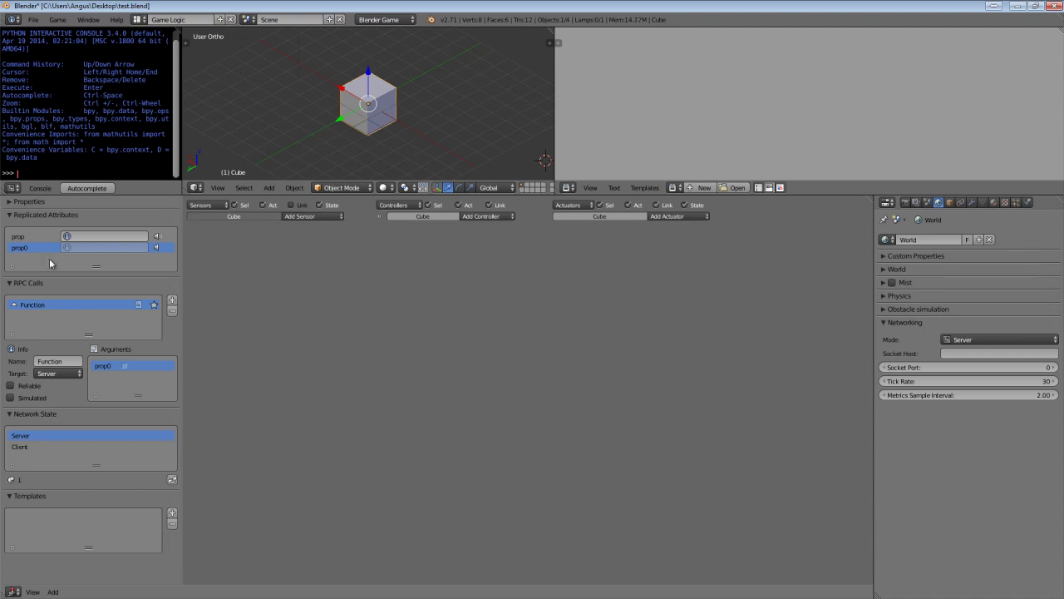
left_click(324, 217)
left_click(308, 288)
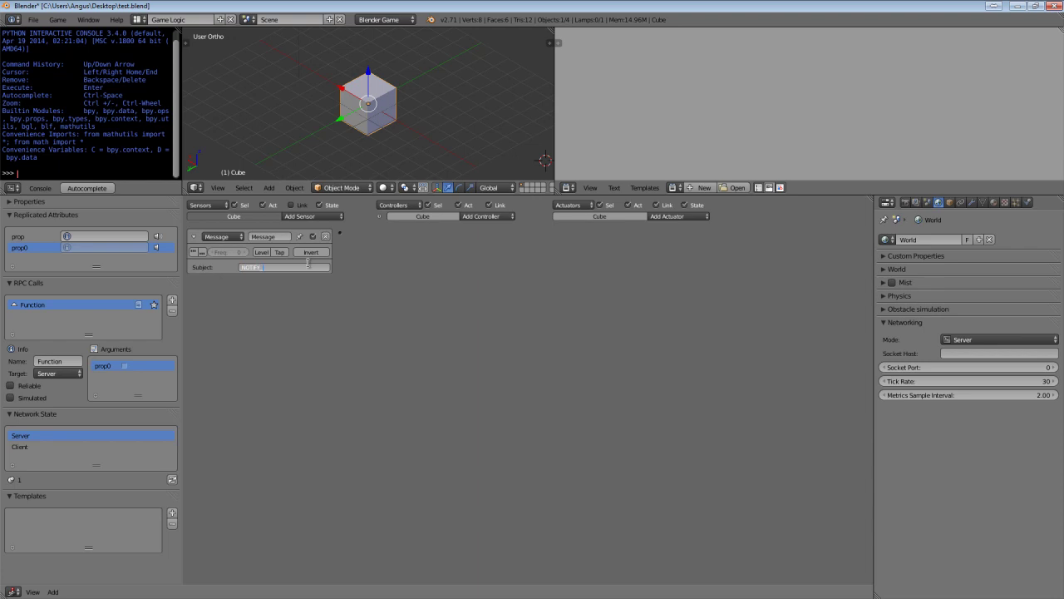
type("NOTIFY_position")
key("Return")
Rename the Cube's game properties to x, y and z, adding a third property
left_click(54, 204)
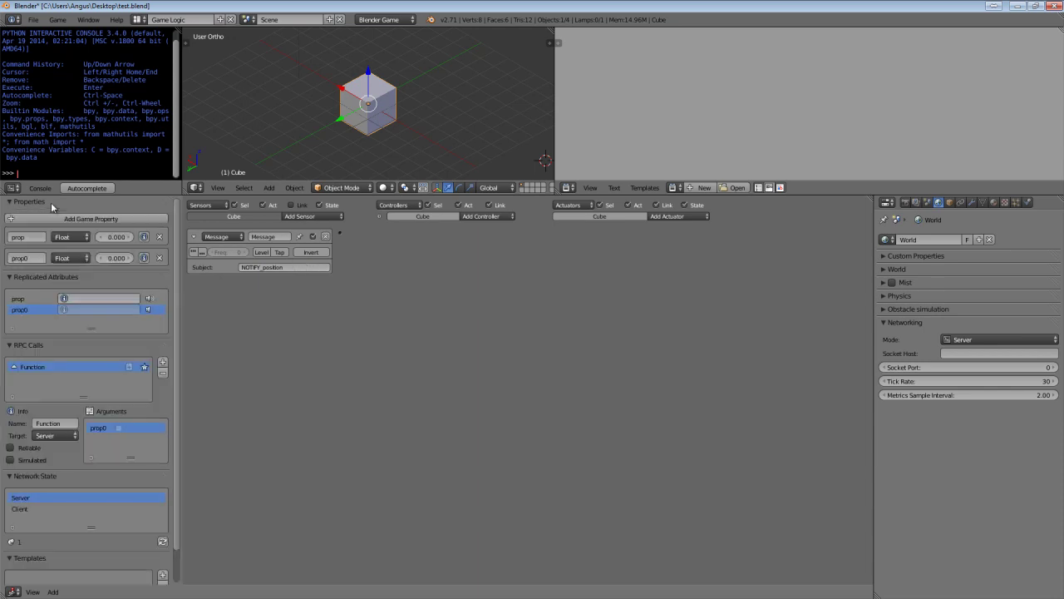
left_click(25, 261)
type("y")
key("Return")
left_click(91, 218)
left_click(18, 280)
type("z")
key("Return")
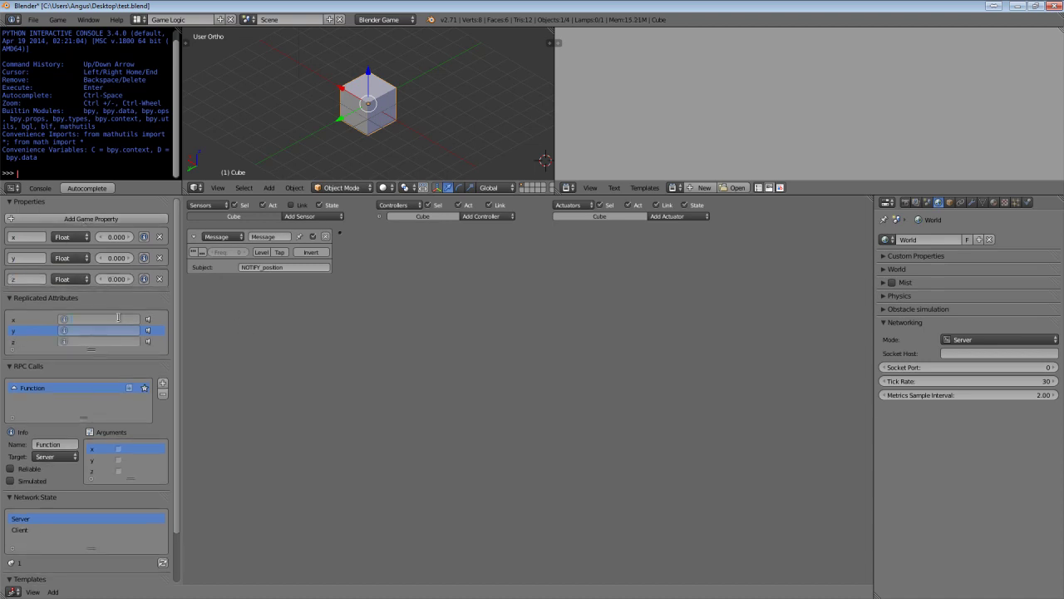
Set the replication value to position and enable replication for x, y and z
type("position")
left_click(133, 341)
type("position")
key("Return")
left_click(148, 319)
left_click(148, 330)
left_click(148, 342)
scroll(148, 332, "down", 2)
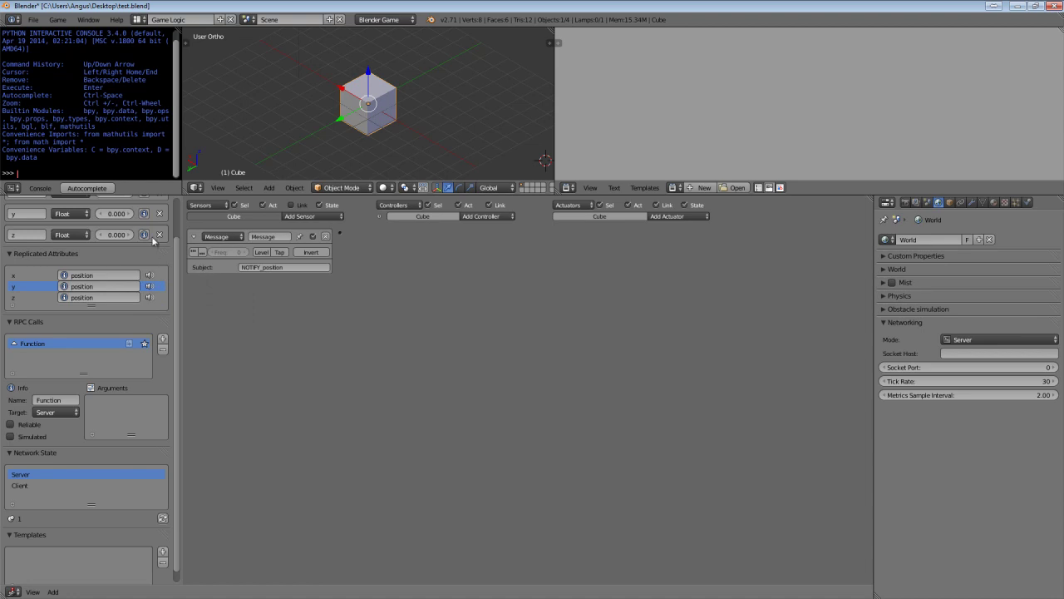
Add a test property with a replication value and rename it propd
scroll(102, 265, "up", 1)
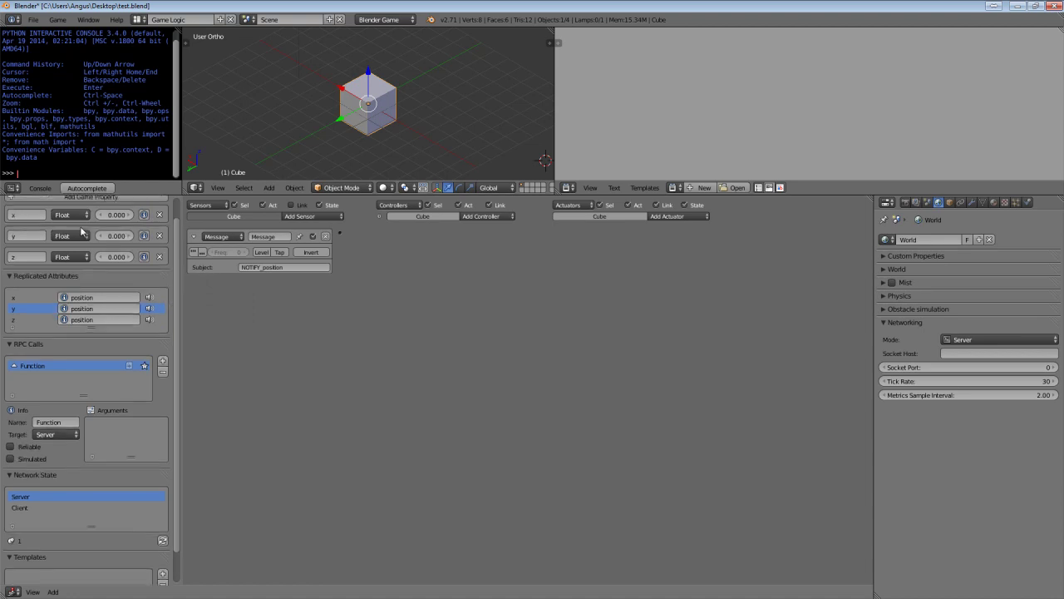
left_click(118, 200)
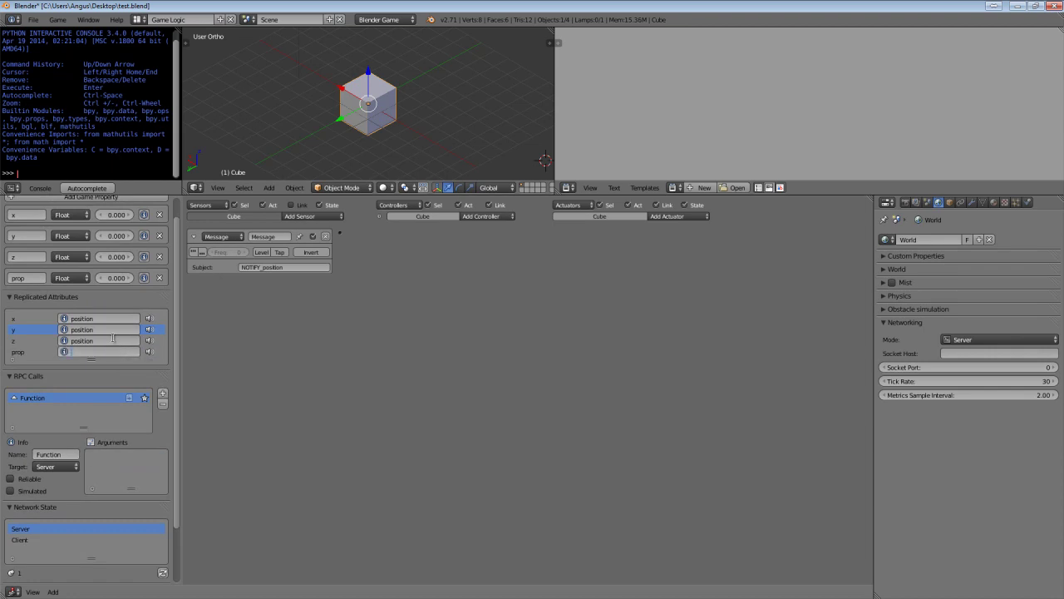
left_click(80, 353)
left_click(37, 280)
key("End")
type("d")
key("Return")
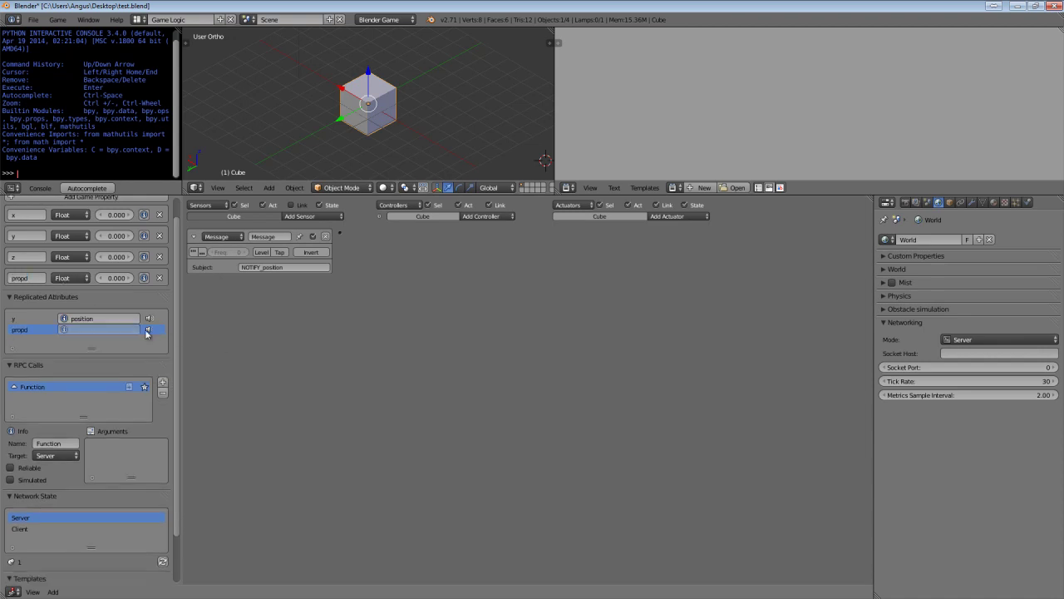
Delete propd, z, y and x, then add and remove one more property
scroll(71, 331, "up", 1)
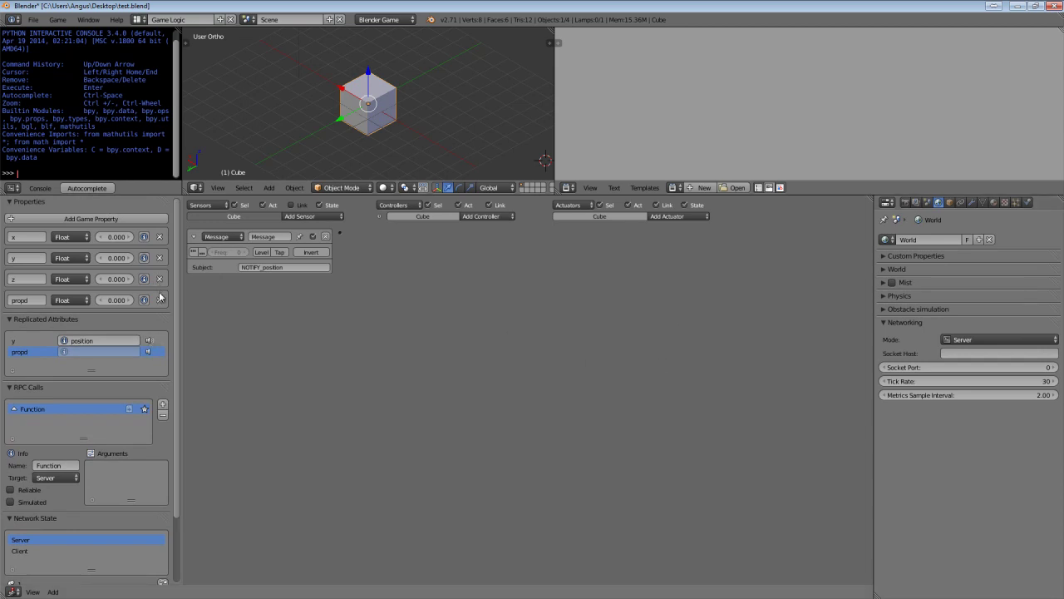
left_click(160, 300)
left_click(160, 278)
left_click(160, 258)
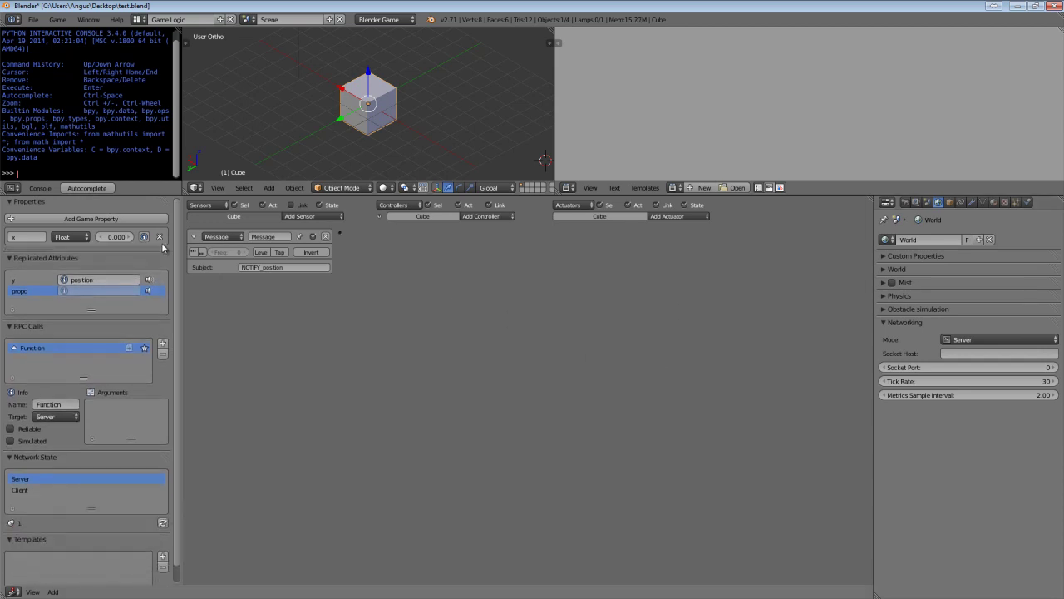
left_click(160, 237)
left_click(156, 258)
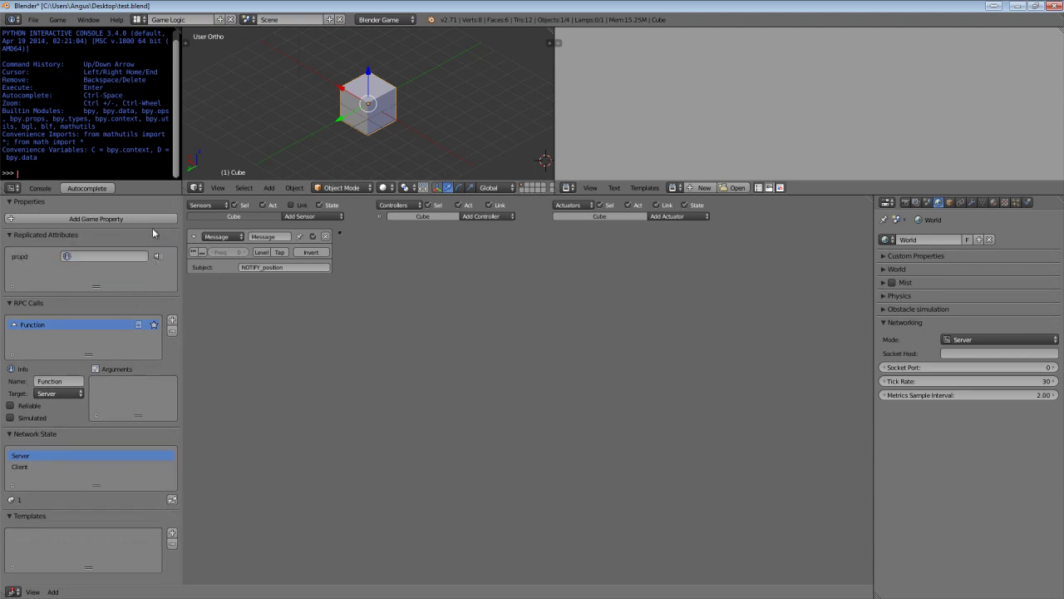
left_click(91, 219)
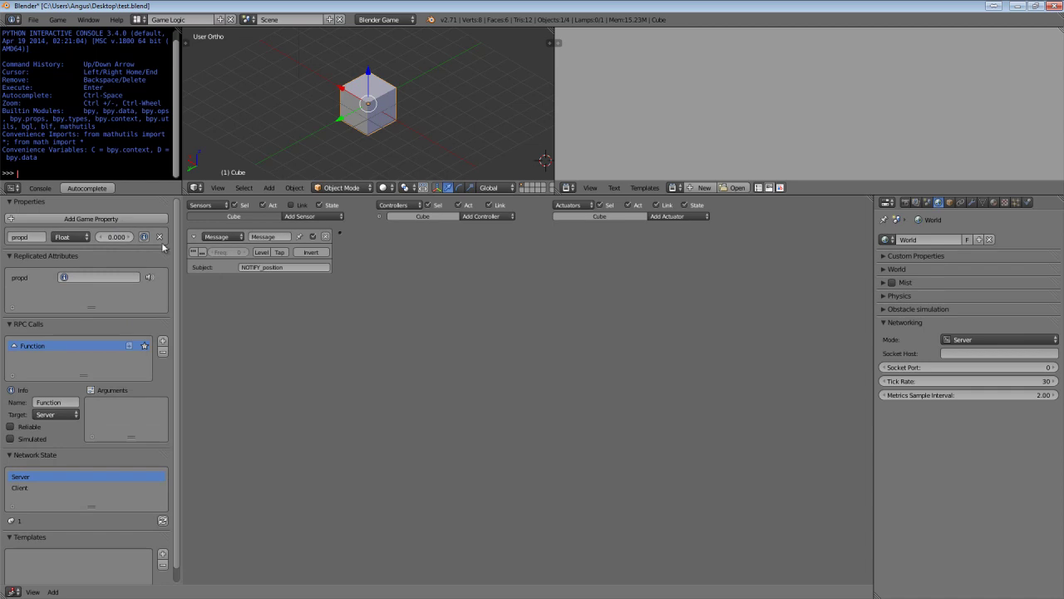
left_click(160, 238)
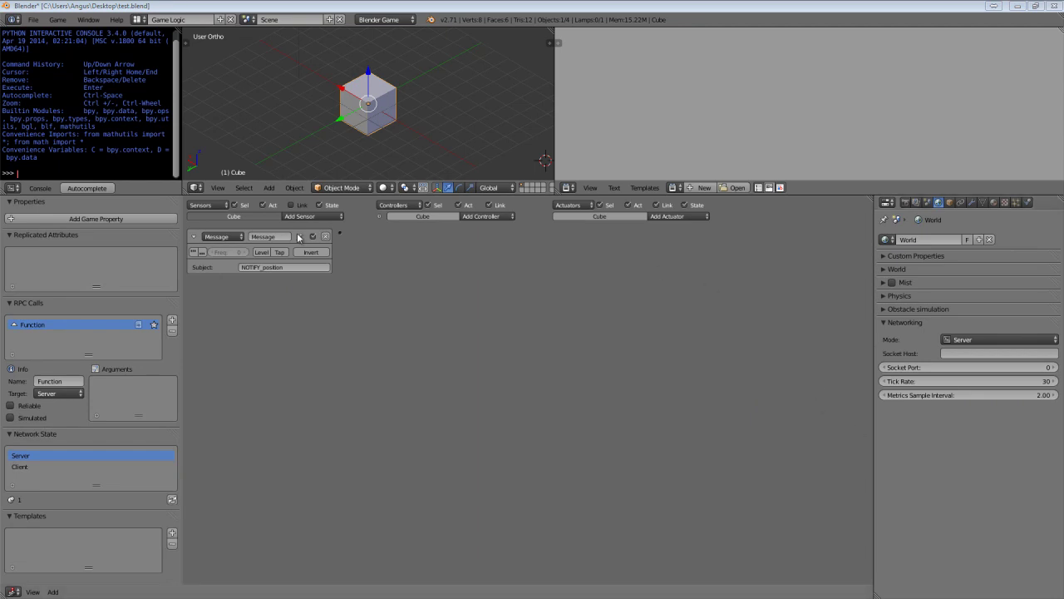
Add a game property, give it the replication value 'asd', and rename it to propd
left_click(124, 217)
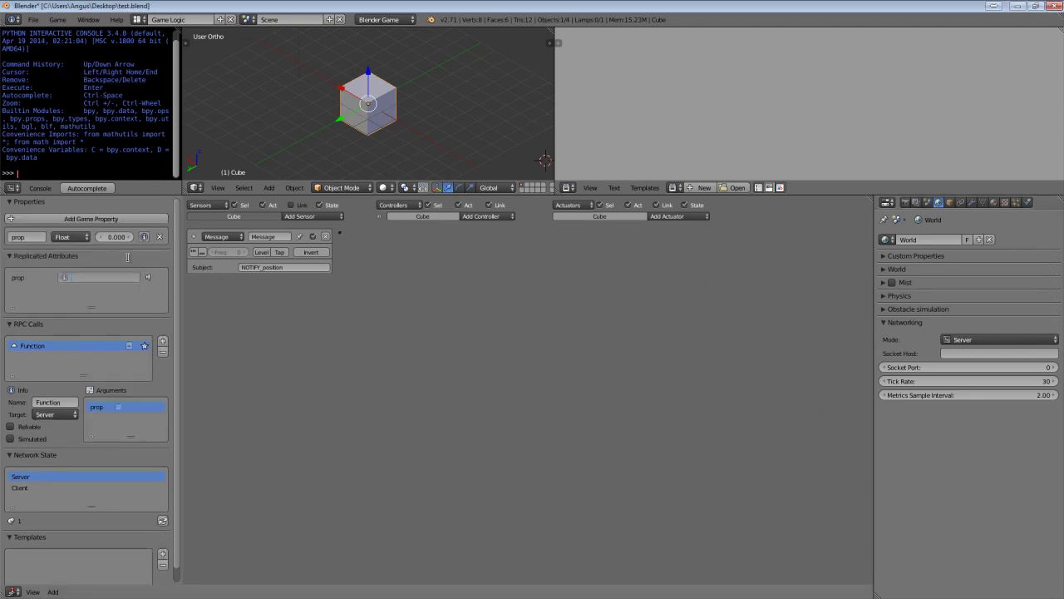
type("asd")
key("Return")
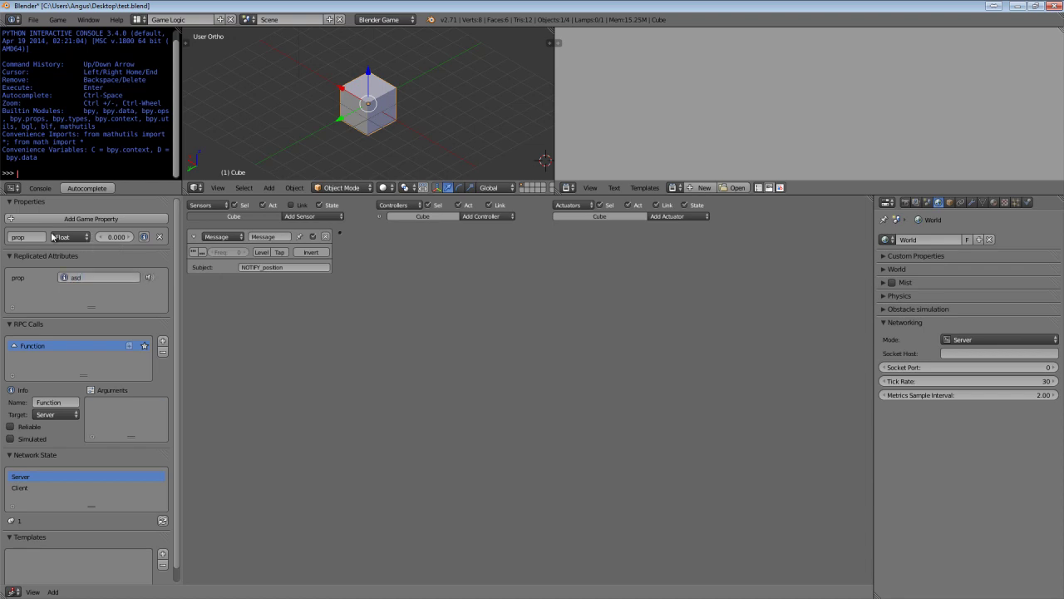
left_click(47, 237)
type("d")
key("Return")
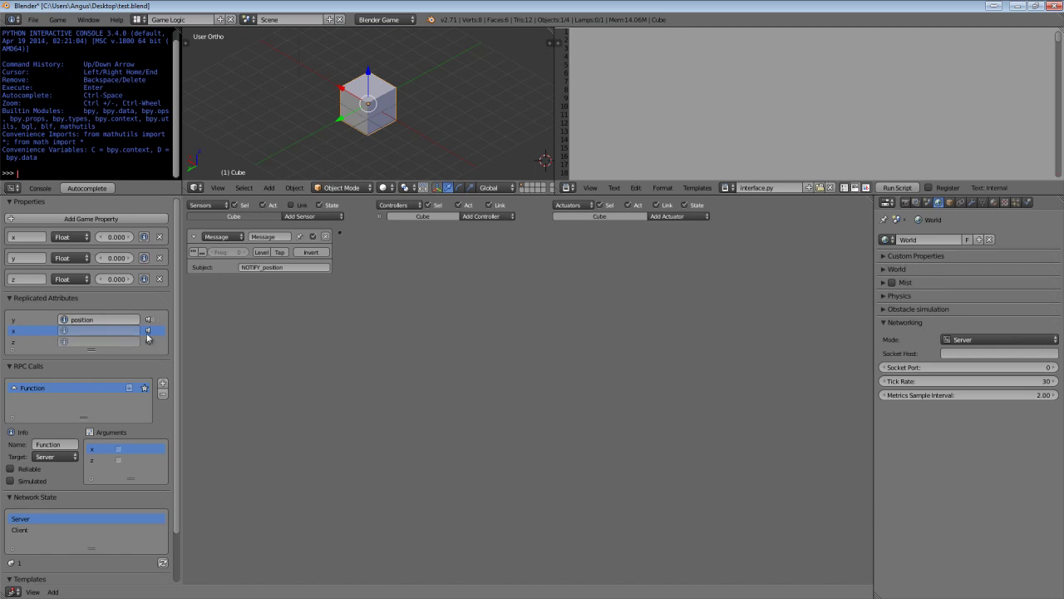
Make the x and z attributes replicate 'position' as well
type("position")
key("Tab")
type("position")
key("Return")
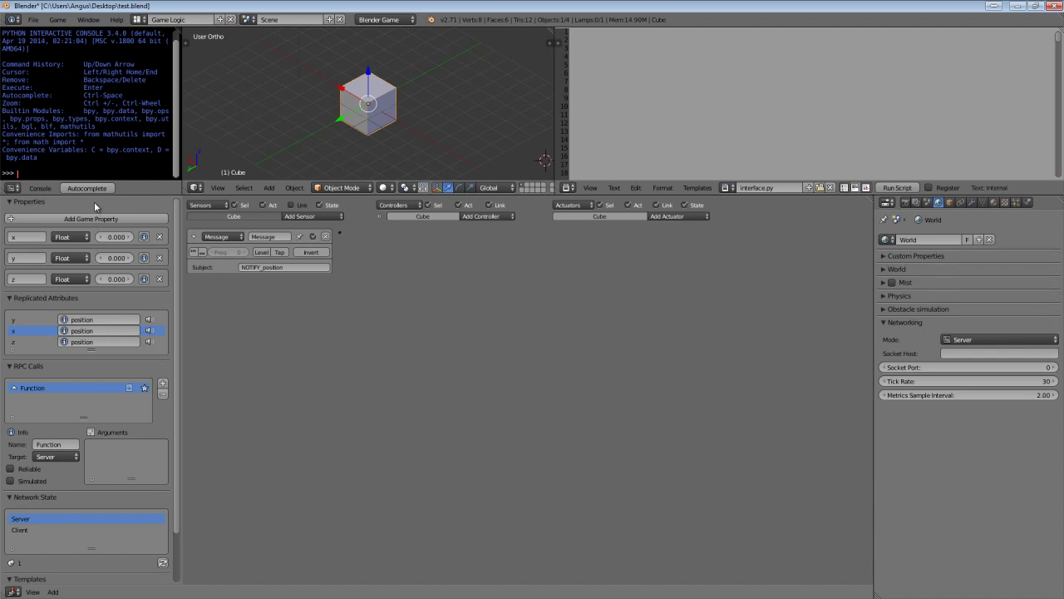
Add game properties prop and prop0, and tick prop0 as an RPC argument
scroll(154, 356, "down", 2)
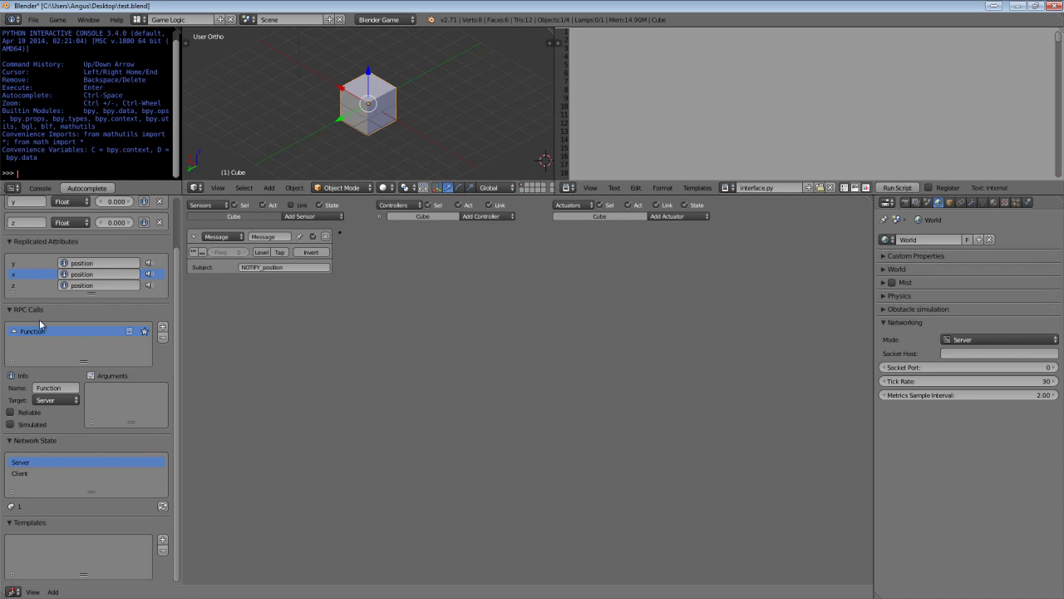
scroll(50, 298, "up", 2)
left_click(134, 219)
left_click(134, 219)
scroll(111, 364, "down", 1)
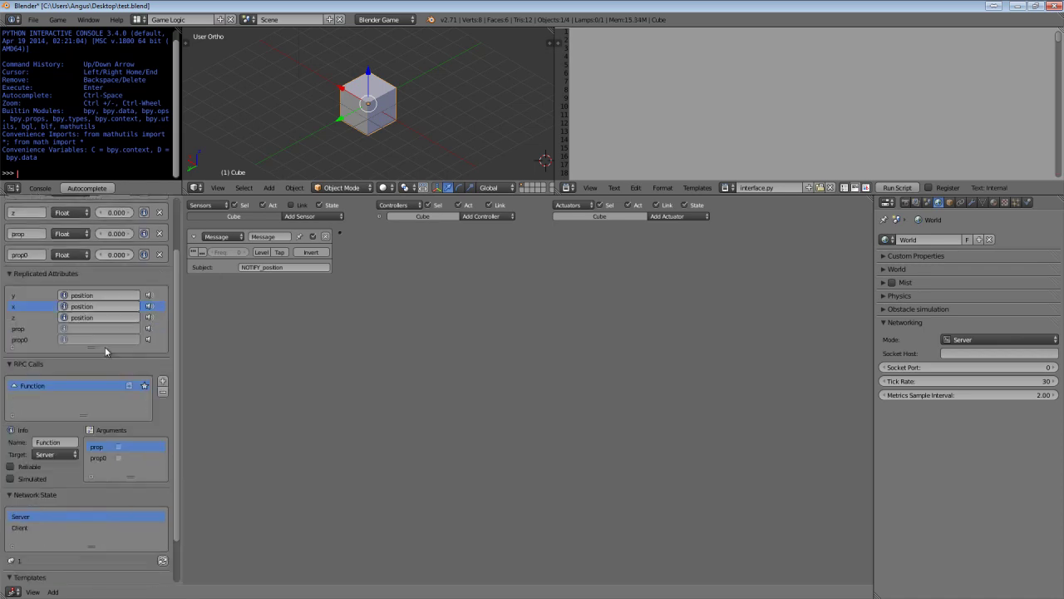
left_click(118, 457)
Set the Function RPC's target to Client and collapse the RPC Calls section
left_click(64, 456)
left_click(46, 430)
scroll(39, 462, "down", 2)
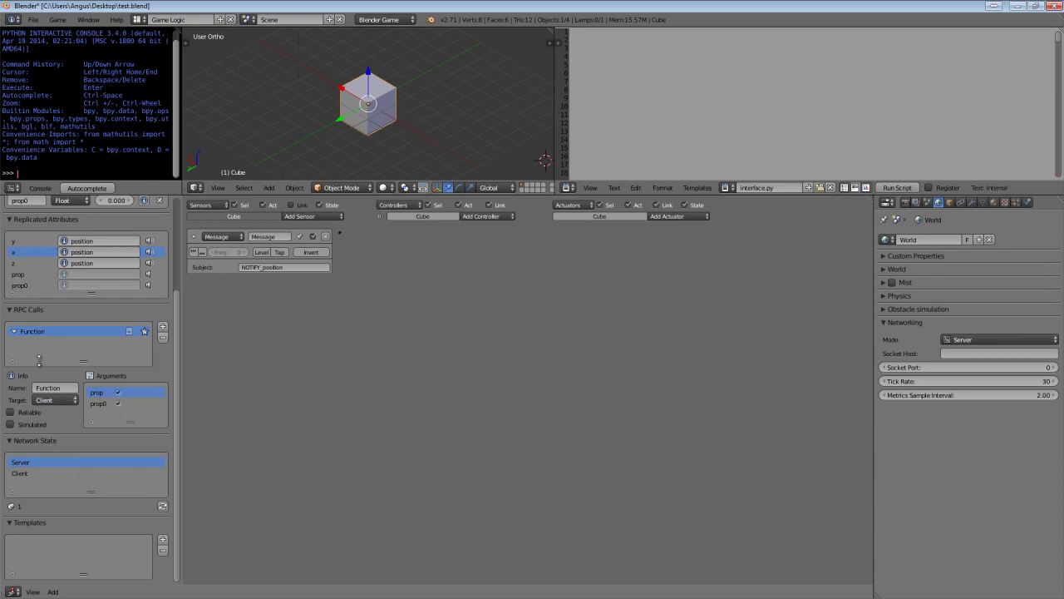
scroll(23, 462, "up", 3)
left_click(12, 399)
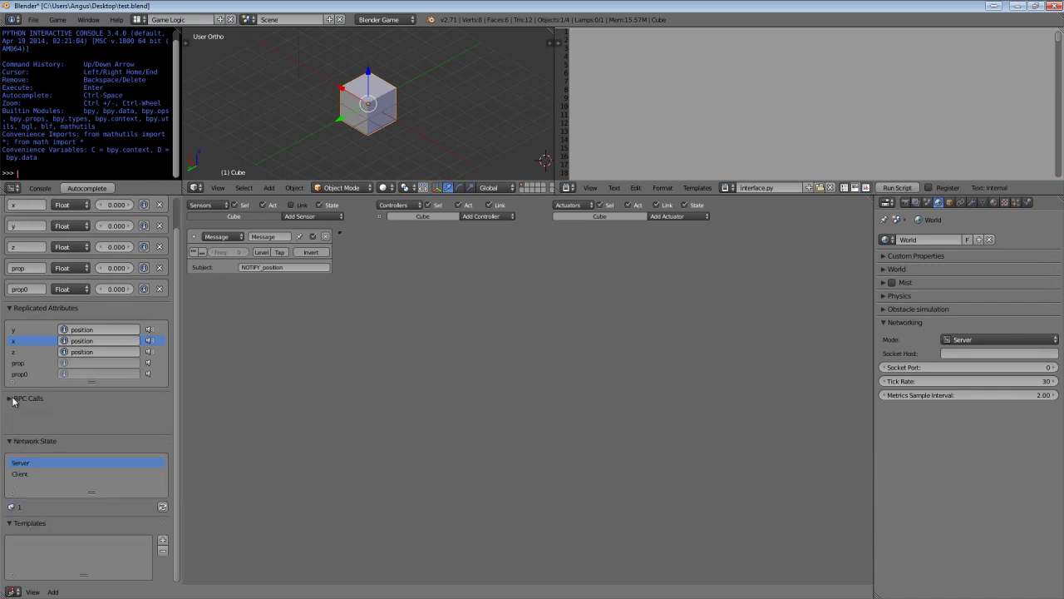
Collapse the game properties section and show the controllers' Visible/Initial logic-state grid
scroll(12, 399, "up", 1)
left_click(9, 341)
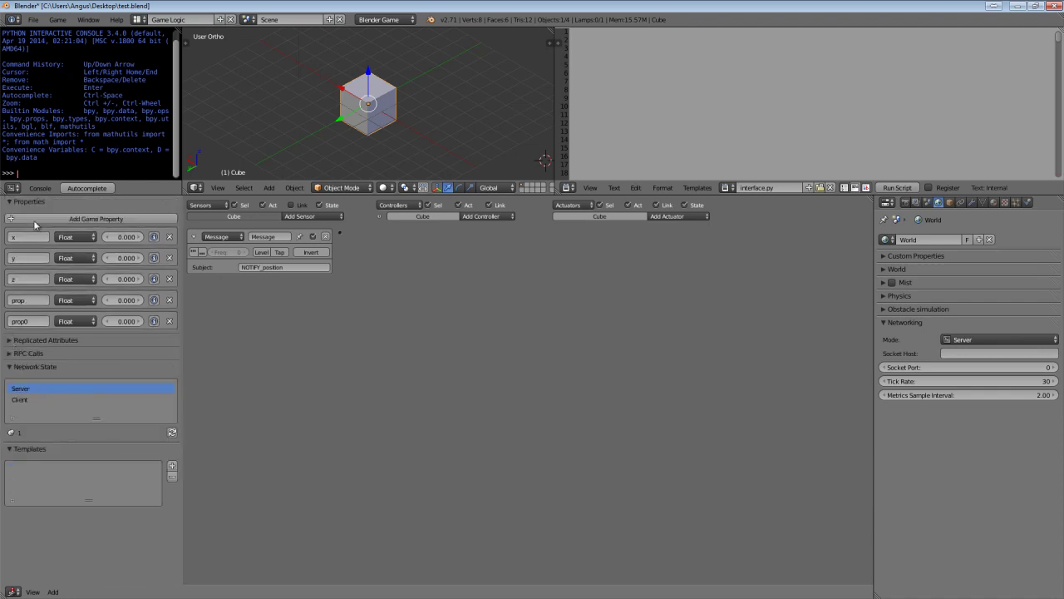
left_click(40, 202)
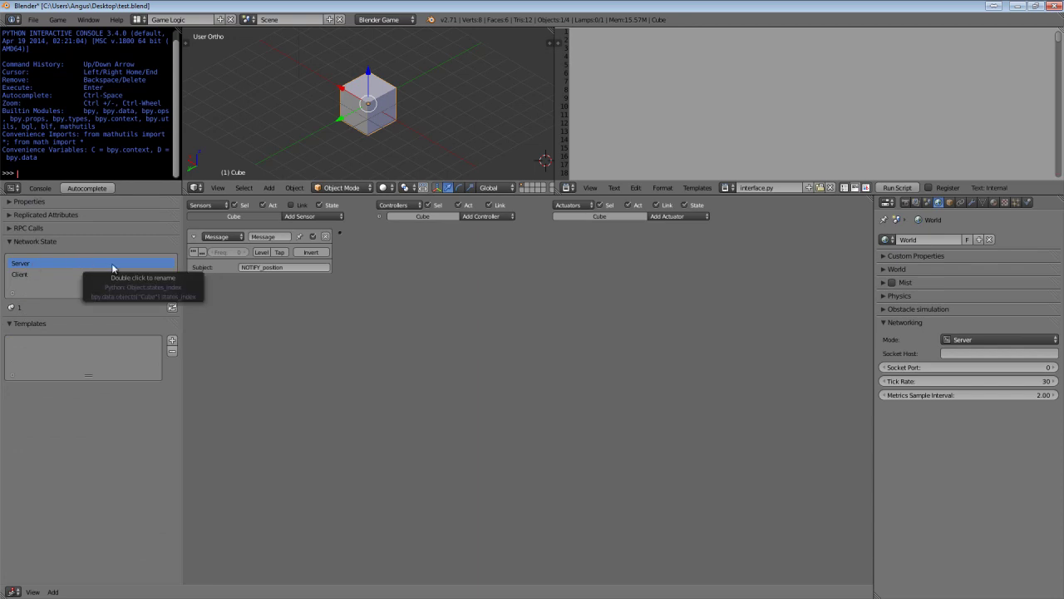
left_click(380, 216)
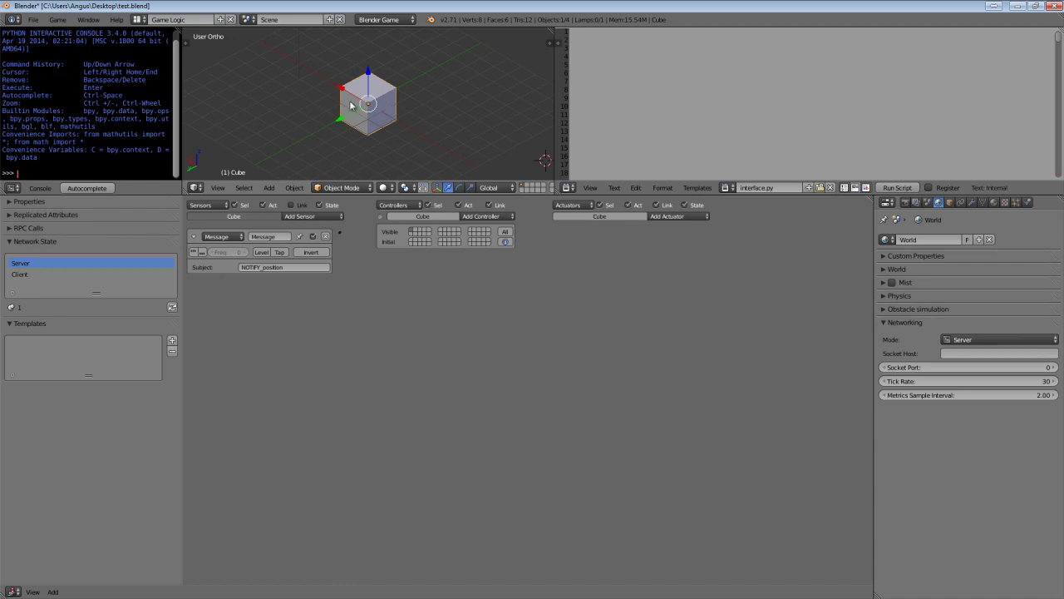
Delete the cube's NOTIFY_position Message sensor
key("g")
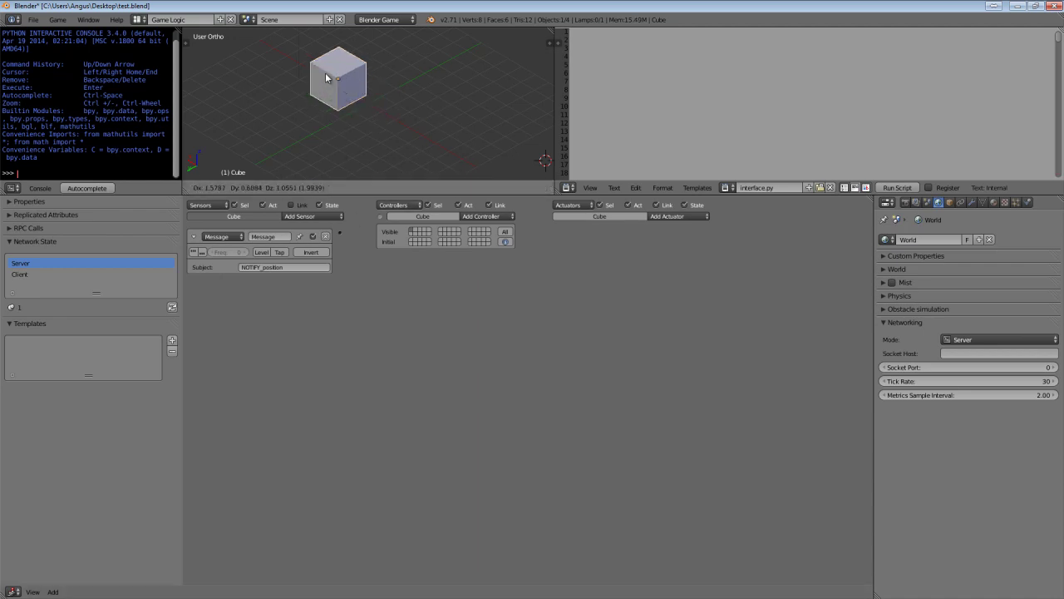
key("Escape")
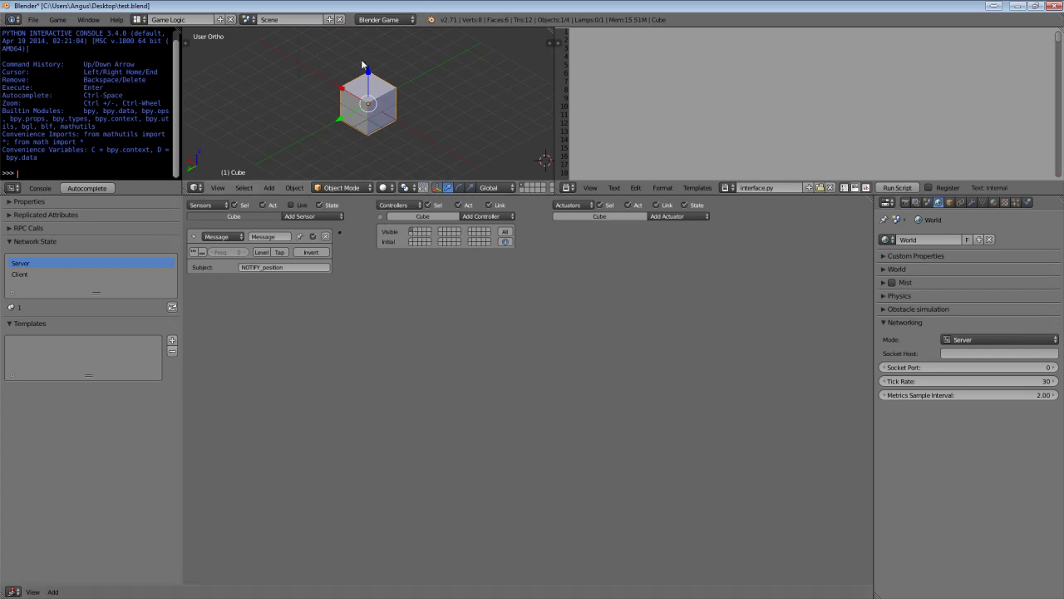
left_click(325, 236)
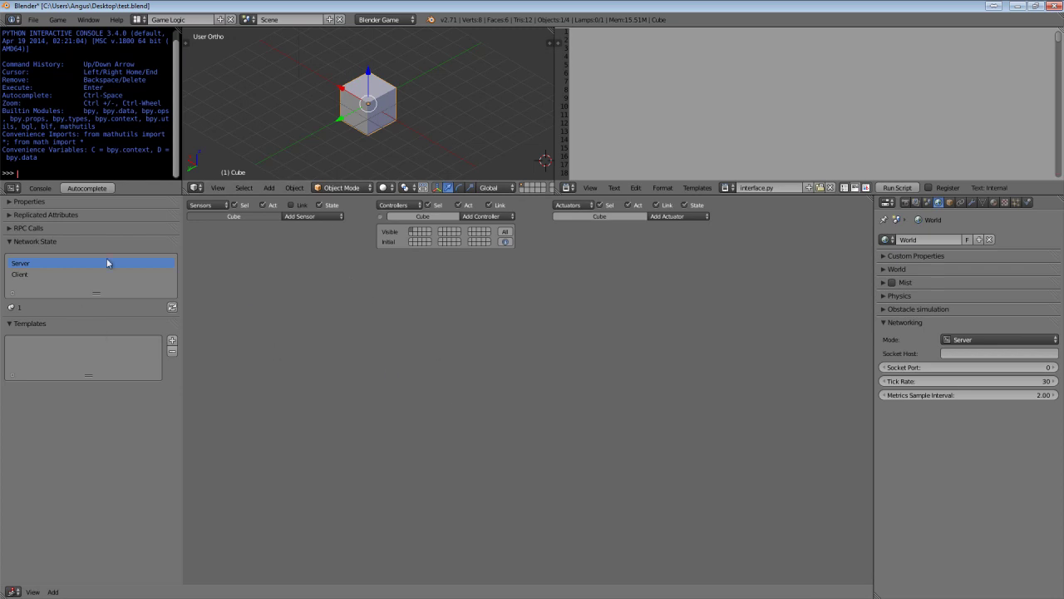
Give the Server network state the visible logic states 0–4 and 15–19 and store them
left_click(27, 264)
left_click_drag(440, 232, 462, 239)
left_click(83, 275)
left_click(172, 307)
left_click(428, 231)
left_click(41, 264)
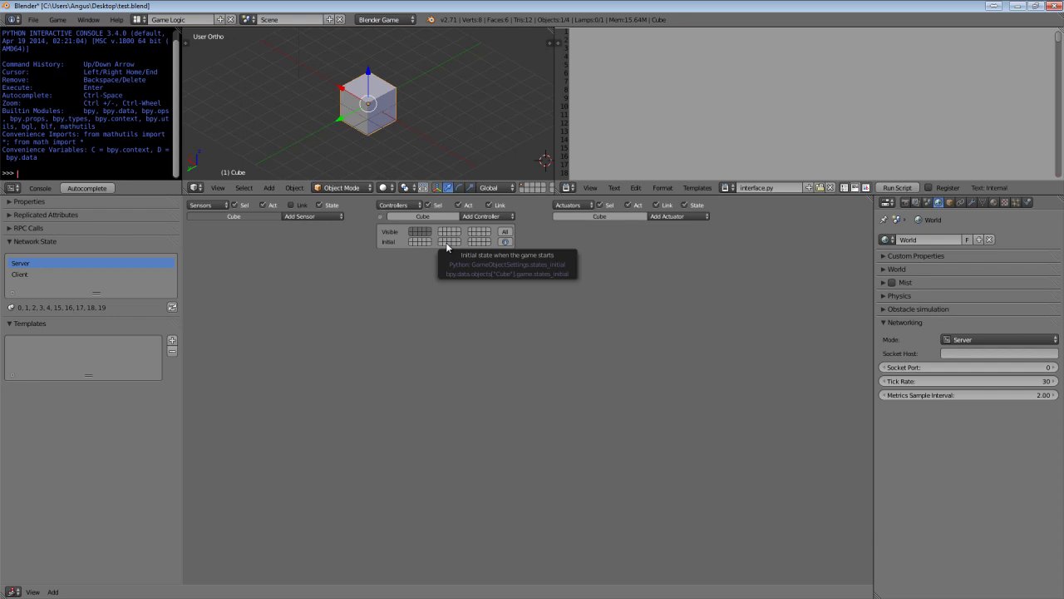
Add an empty template entry, briefly checking the Replicated Attributes and Network State sections
left_click(118, 239)
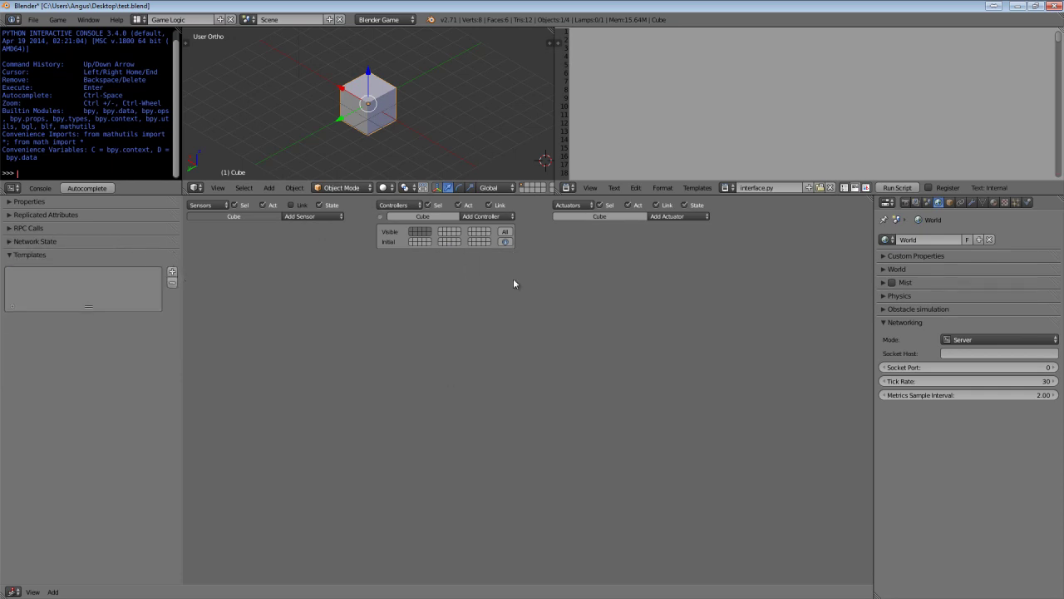
left_click(173, 274)
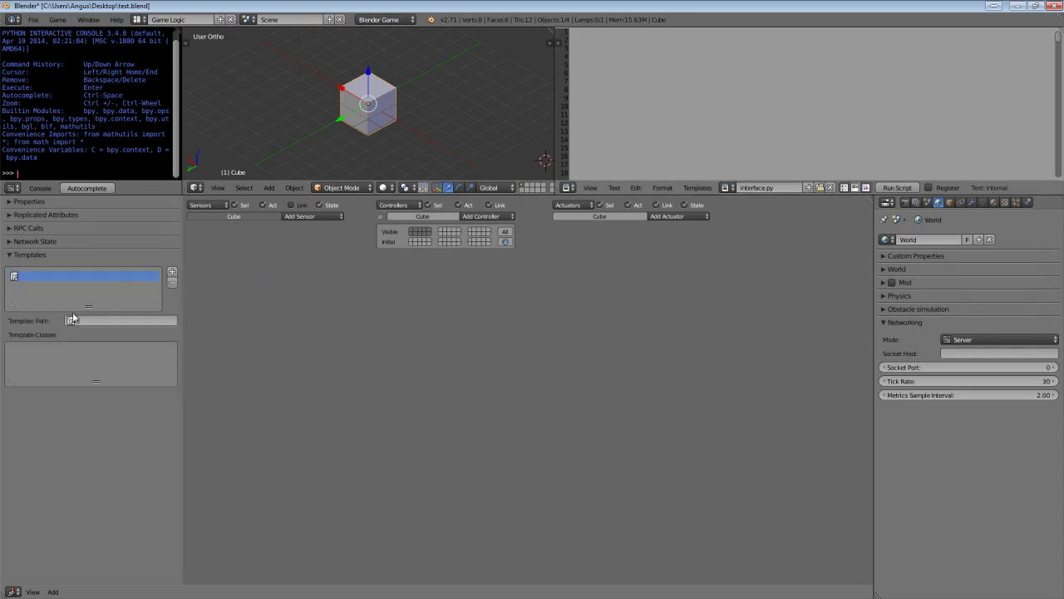
left_click(39, 204)
left_click(36, 206)
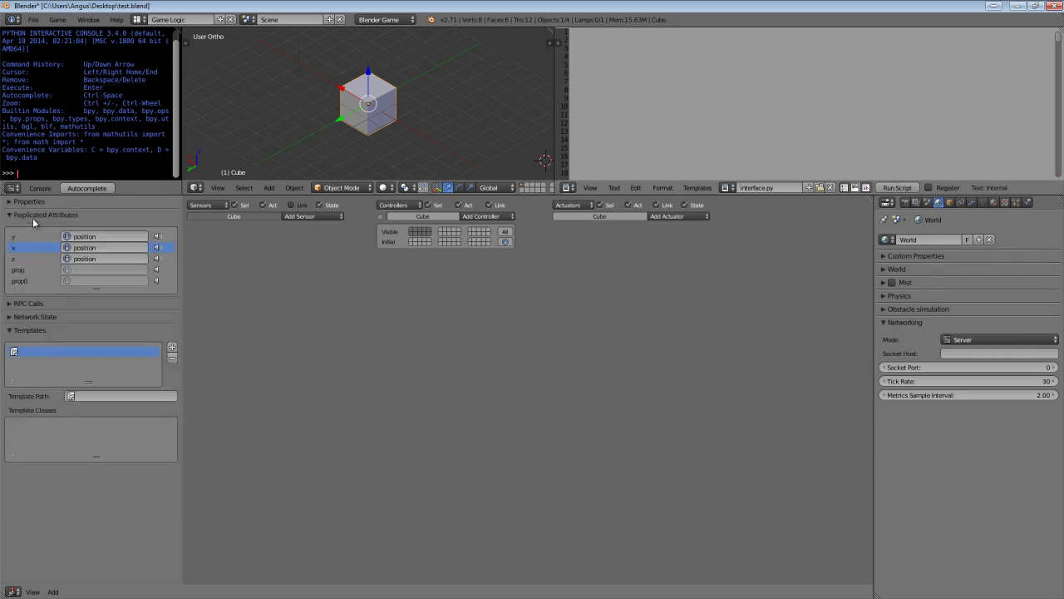
left_click(32, 216)
left_click(37, 241)
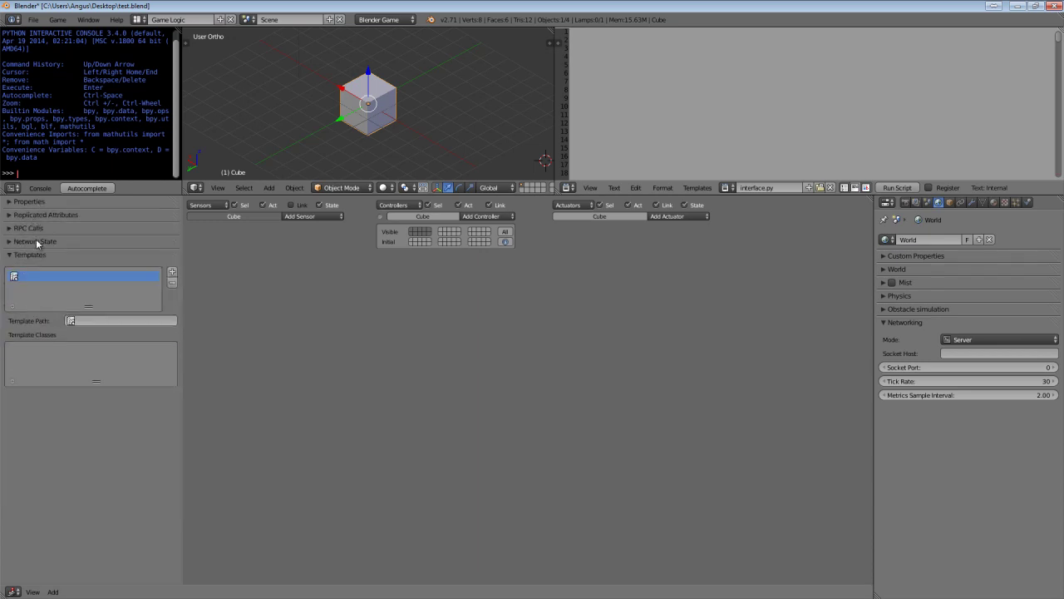
left_click(37, 242)
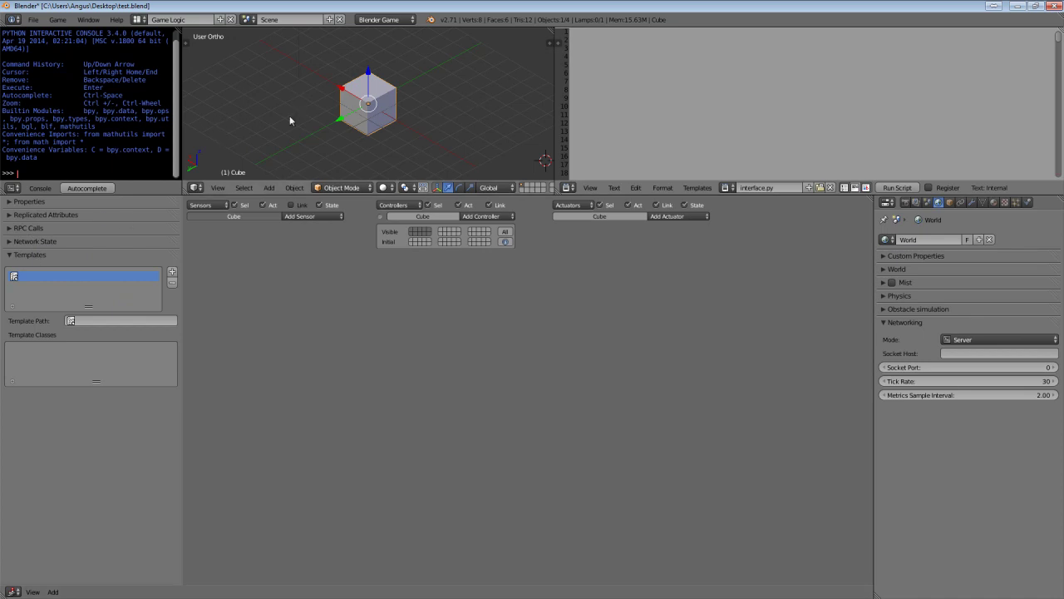
Create actors.py importing Replicable and defining an ExampleObj(Replicable) class with a pass body
left_click(809, 187)
left_click(785, 186)
type("actors.py")
key("Return")
type("from network replicable impor")
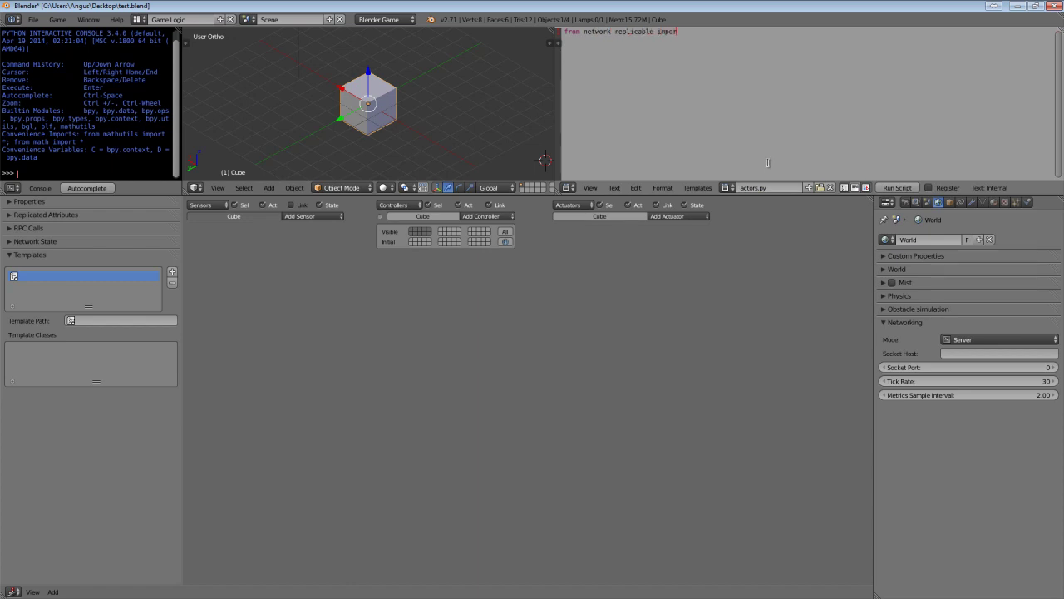
type("t Replicable")
key("Return")
key("Return")
type("class Example(Obj(Replicable):")
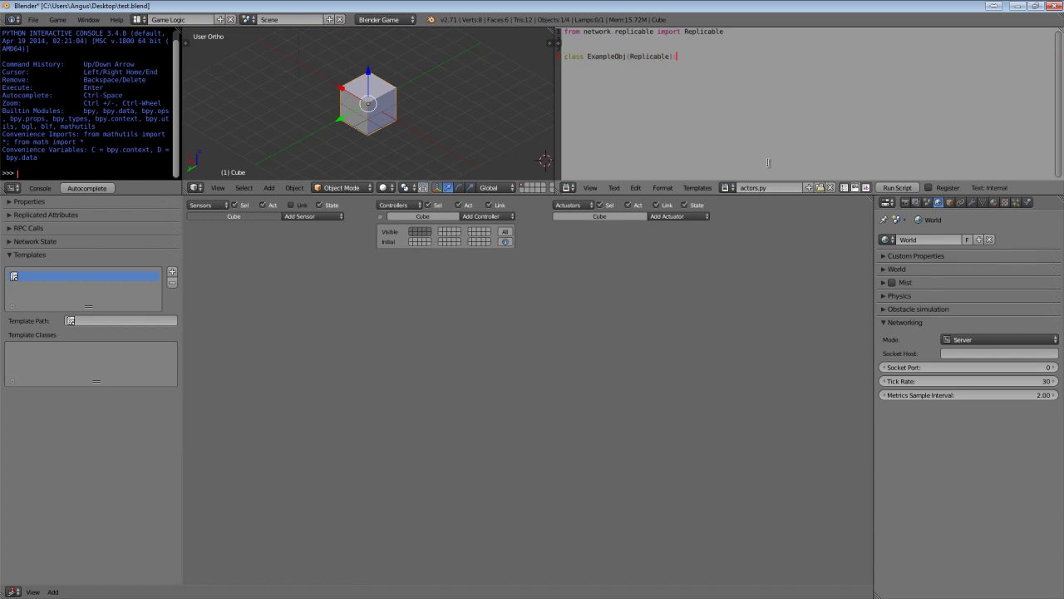
key("Return")
type("pass")
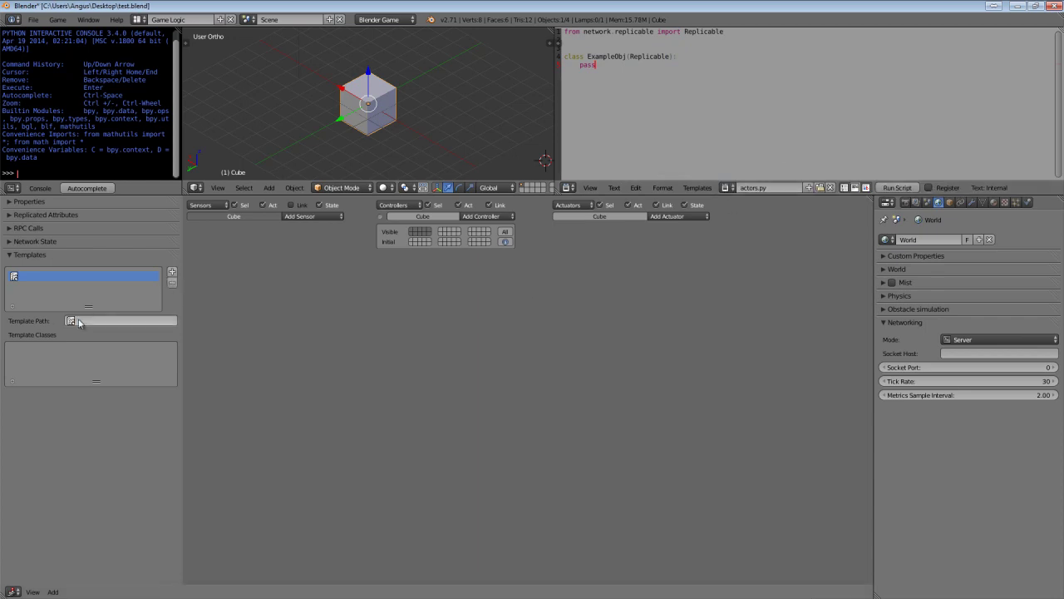
Set the Template Path to actors and enable the CustomActor template class
type("actors")
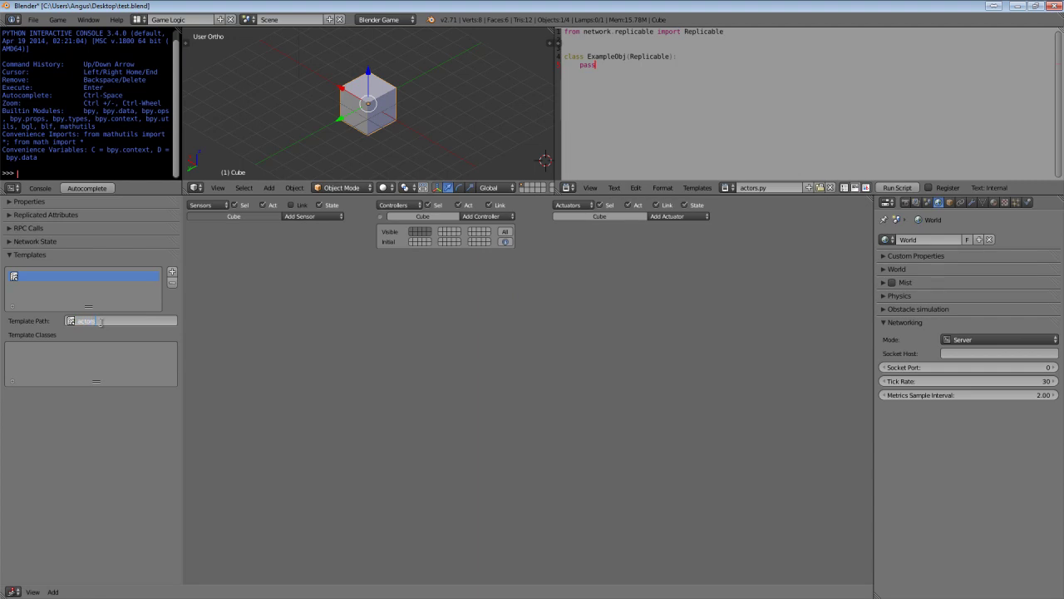
key("Return")
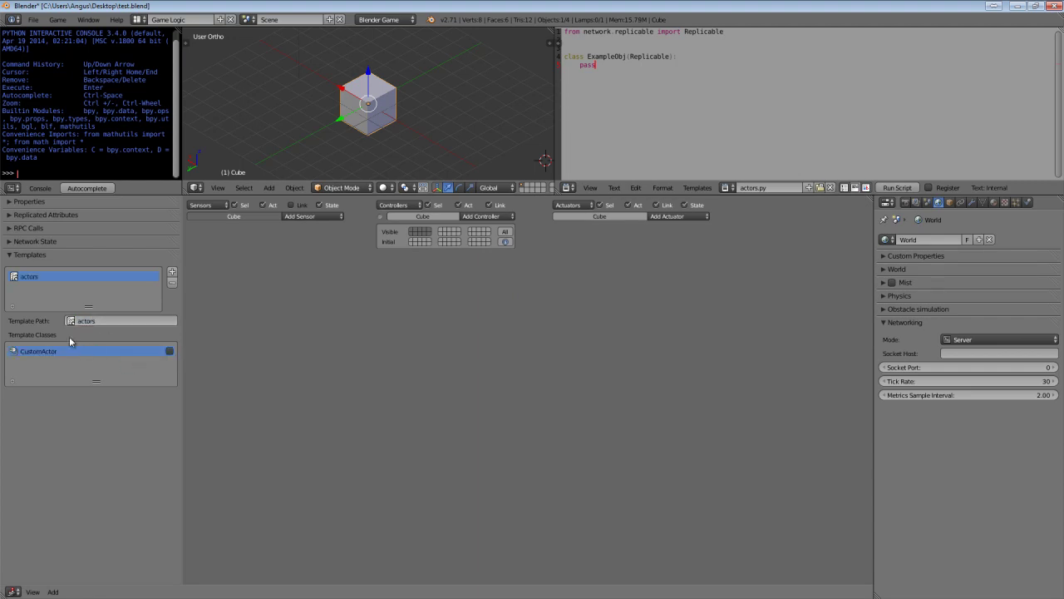
left_click(169, 351)
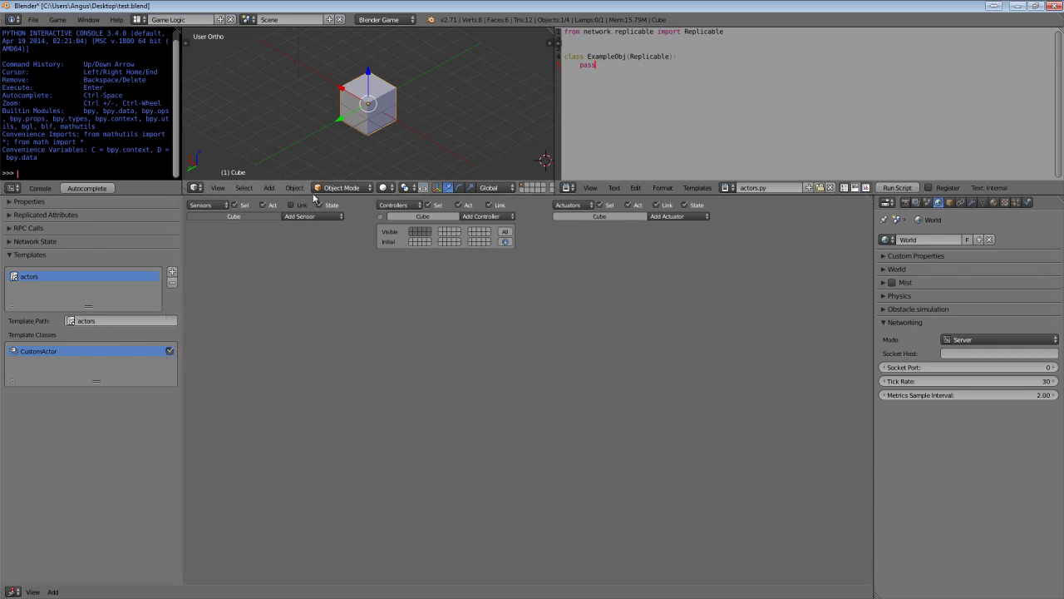
Drag the area border down to enlarge the 3D view and text editor
left_click_drag(315, 181, 316, 297)
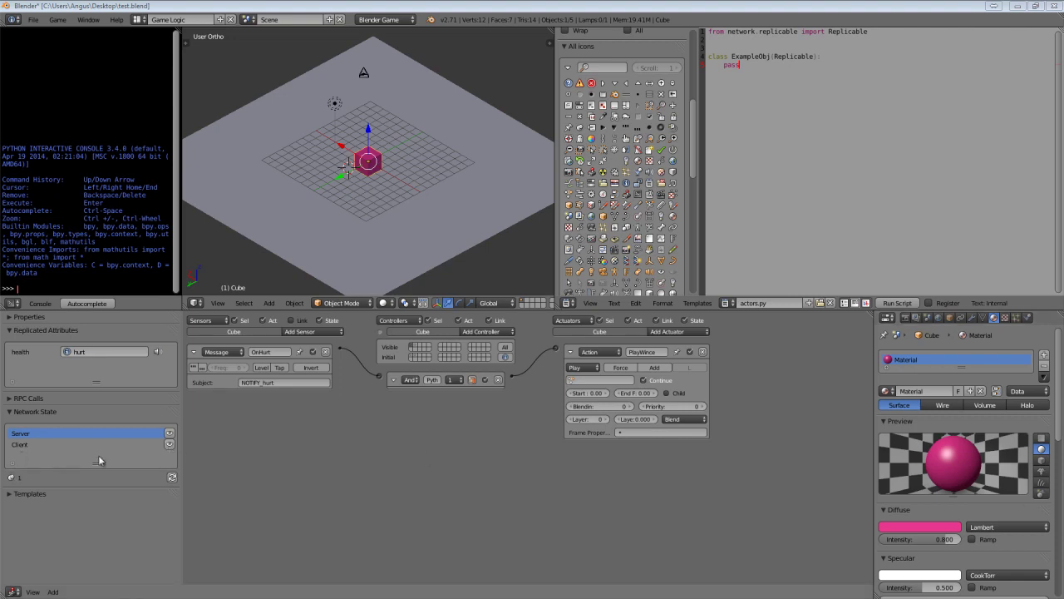
left_click(32, 445)
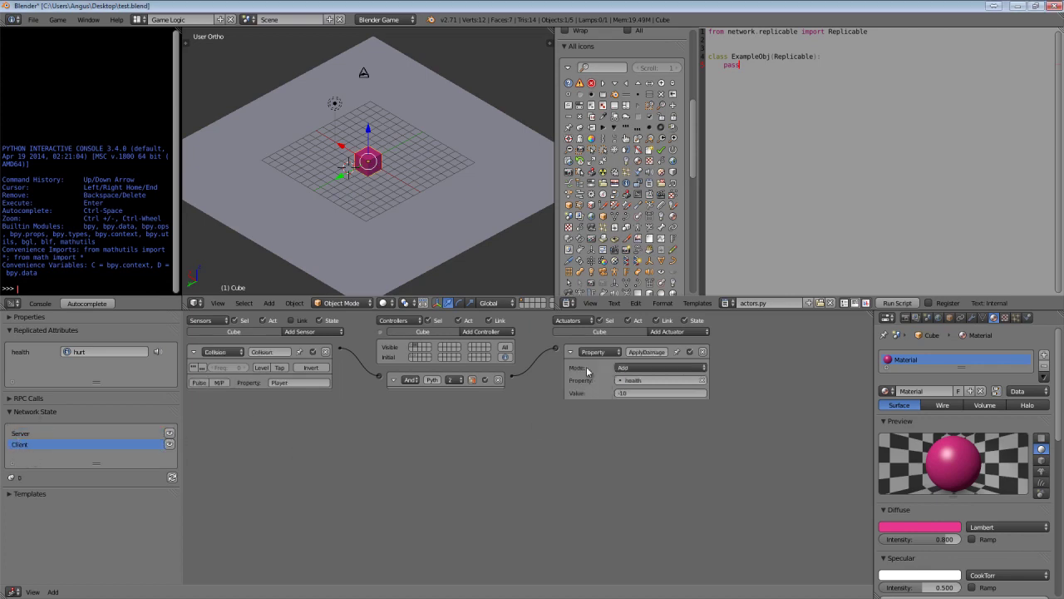
left_click(170, 444)
left_click(169, 443)
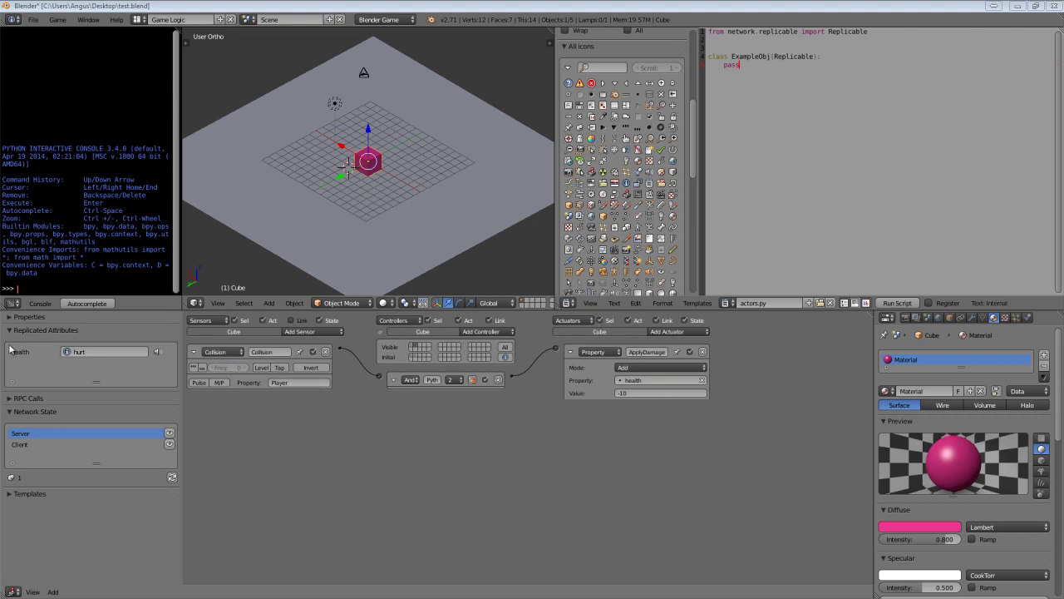
key("ctrl+z")
key("ctrl+z")
key("ctrl+z")
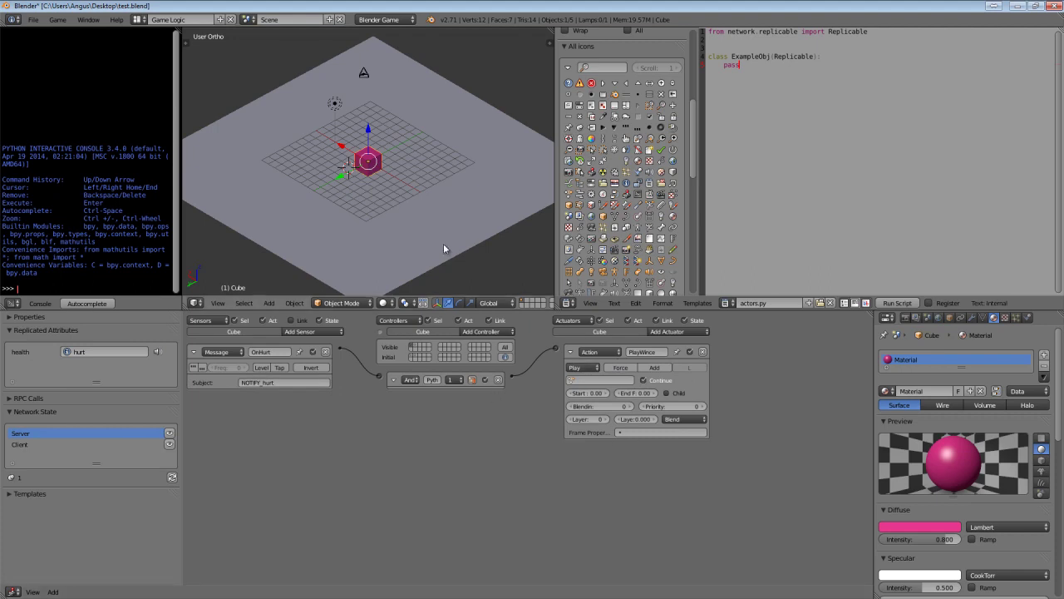
middle_click_drag(442, 243, 530, 187)
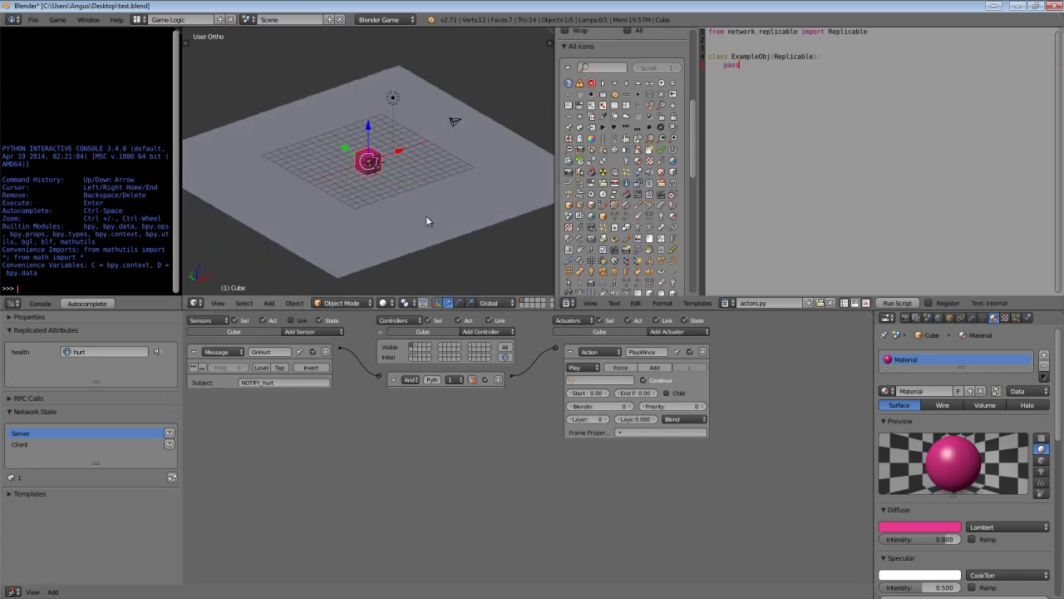